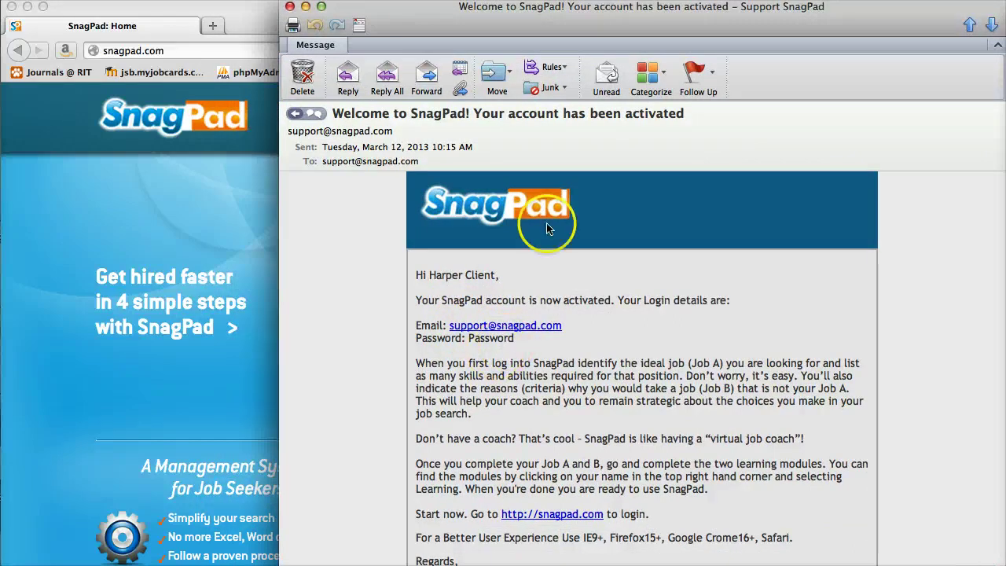
Bring SnagPad forward in Firefox and sign in as a job seeker with the account e-mail and password.
drag(437, 21, 959, 32)
click(731, 240)
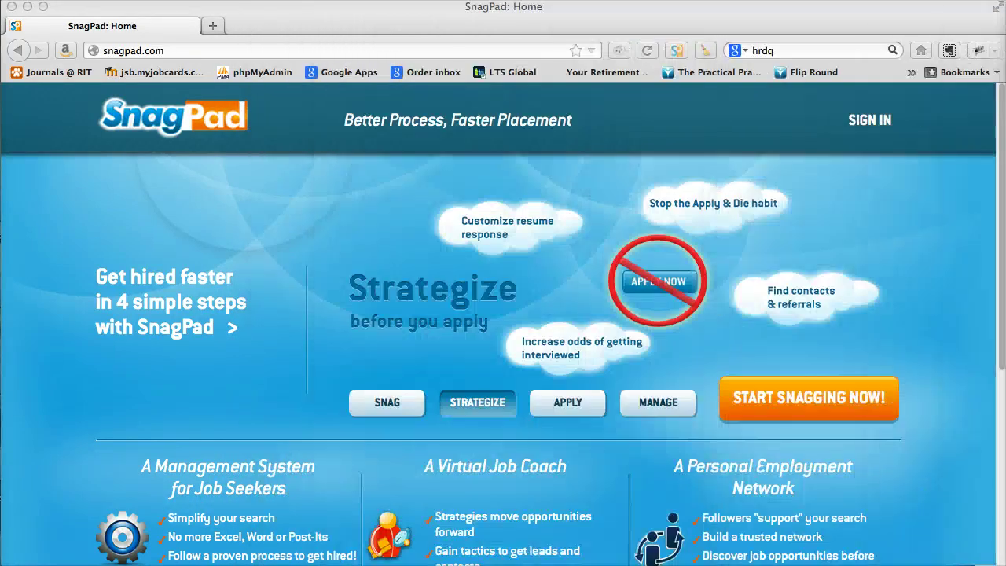
click(867, 121)
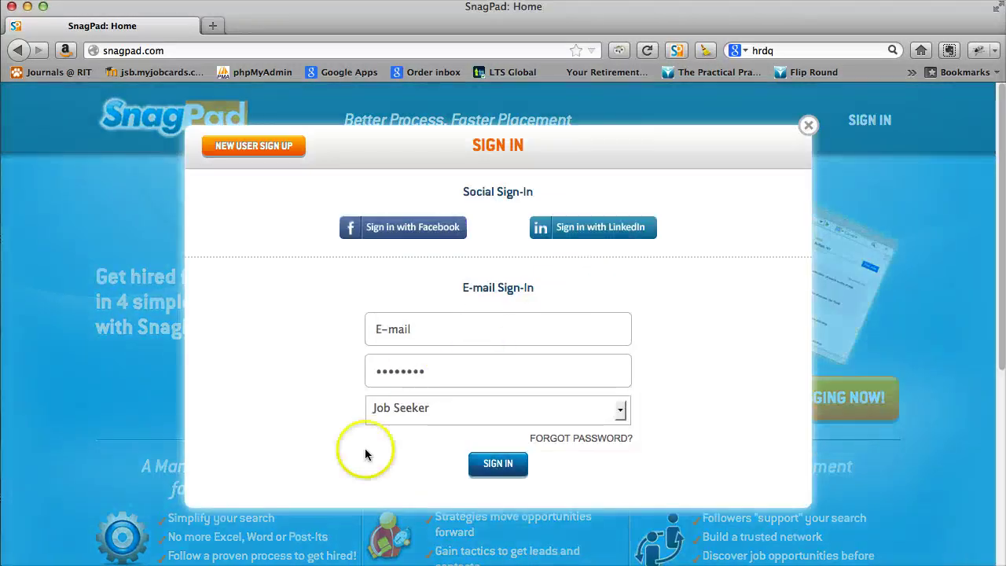
click(429, 333)
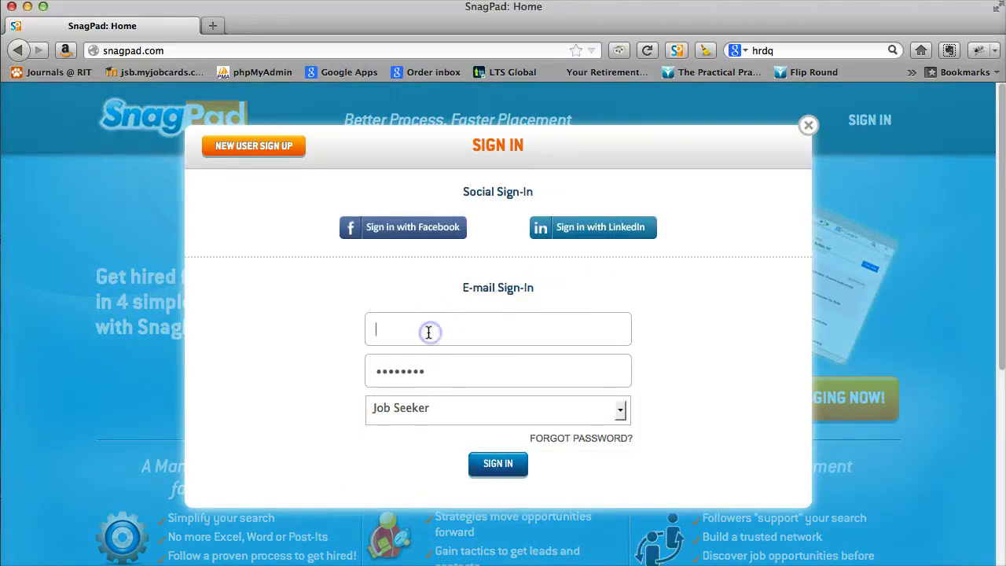
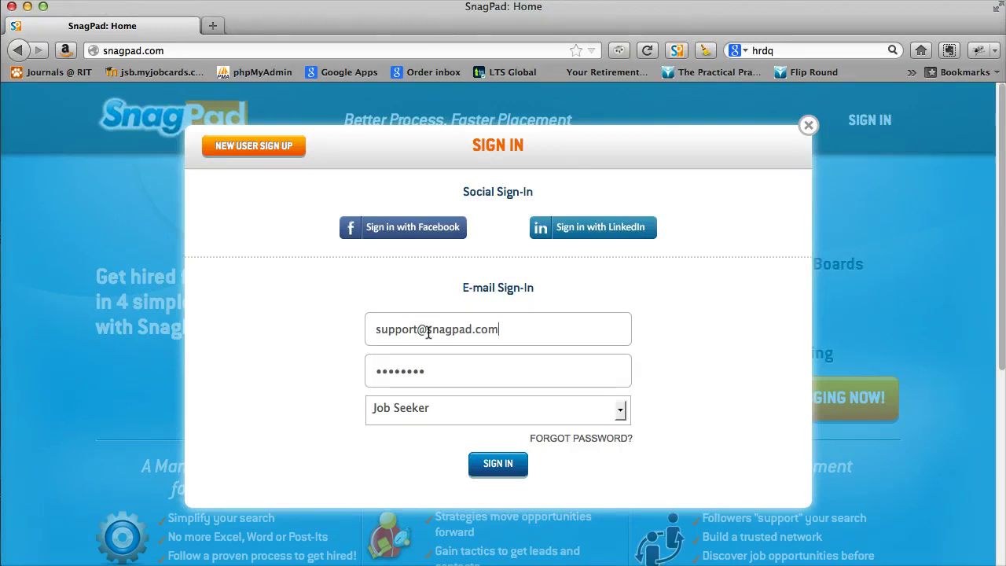
click(491, 464)
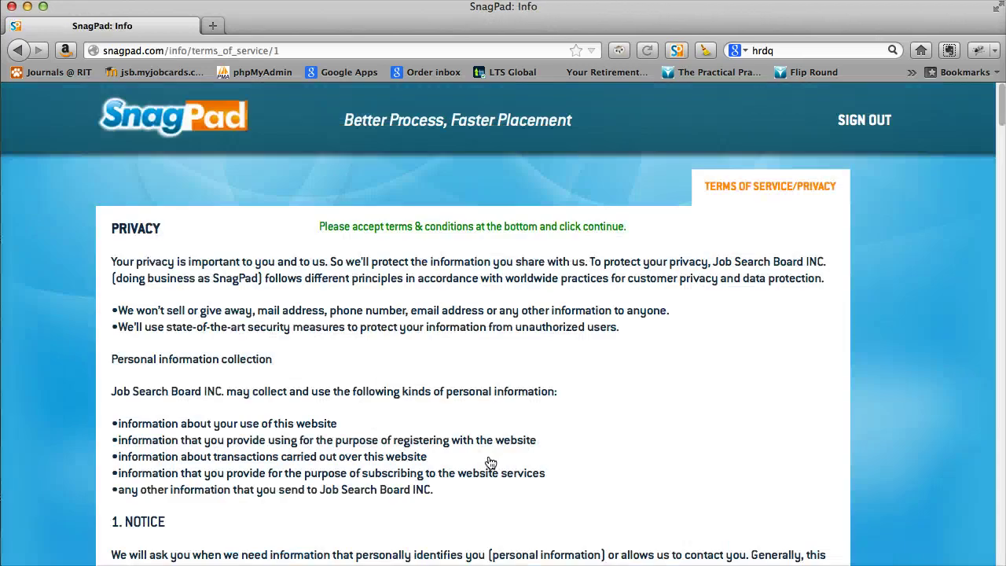
Scroll through the terms of service and tick 'I agree with terms & conditions'.
click(525, 437)
scroll(527, 437, down, 20)
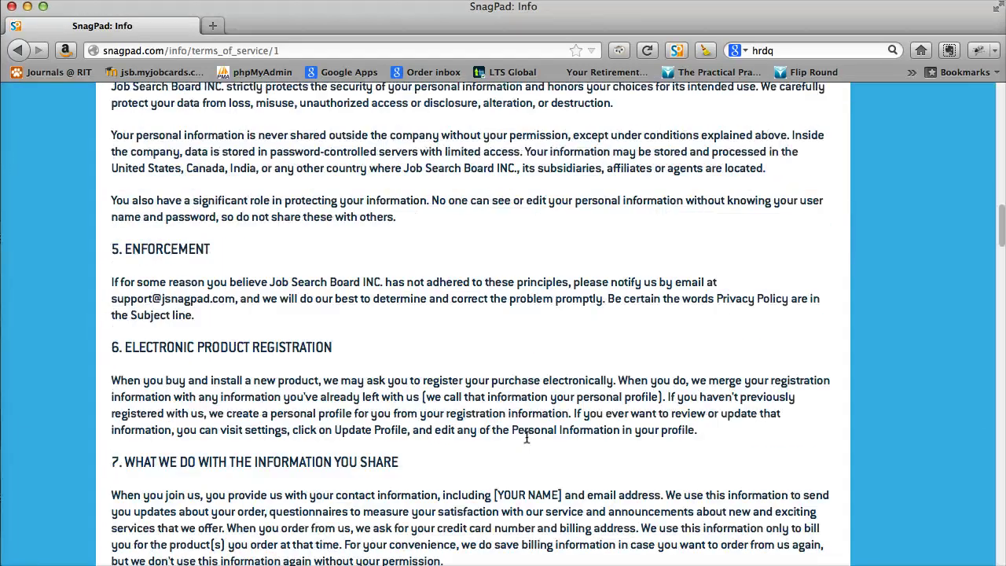
scroll(527, 437, down, 20)
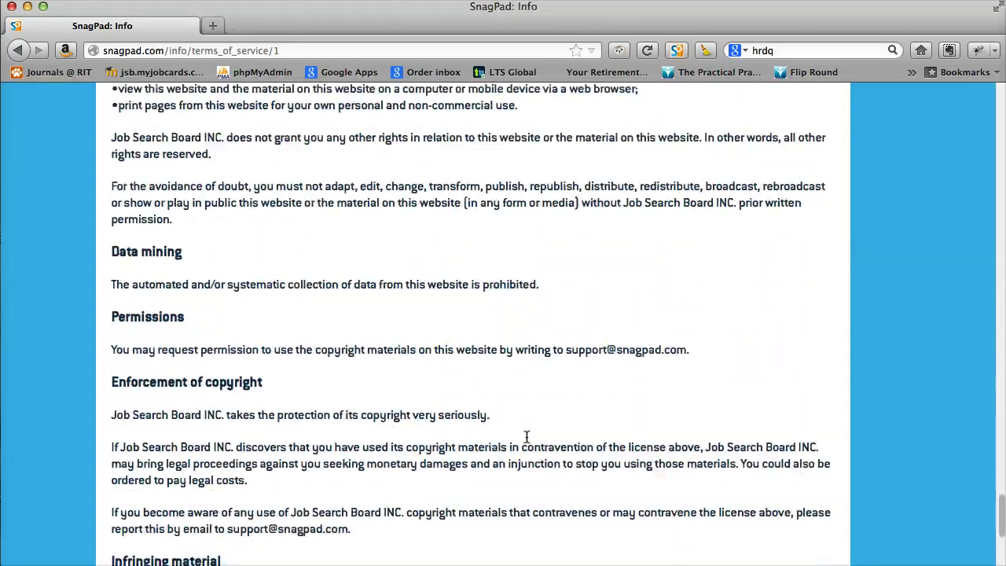
click(519, 442)
click(116, 353)
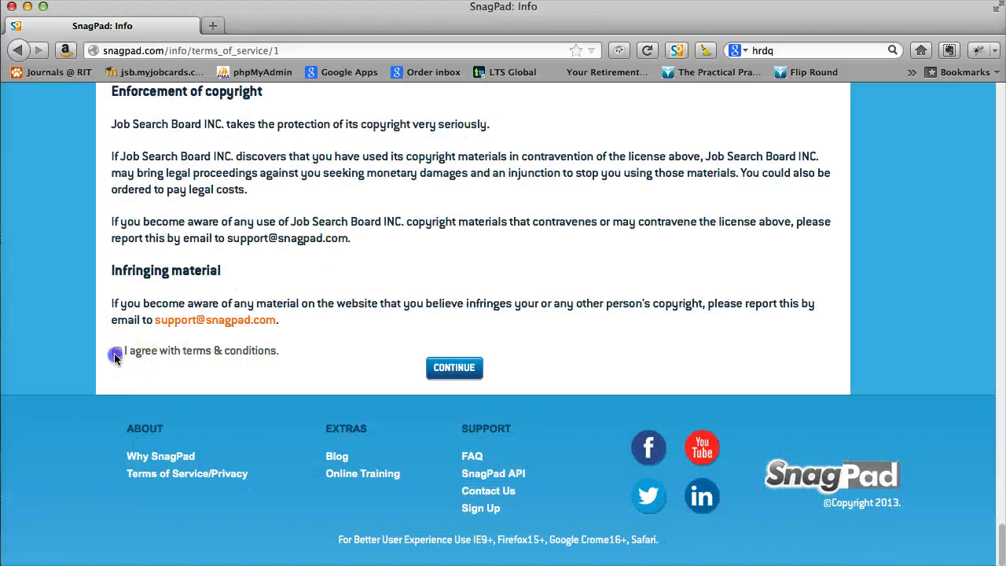
click(200, 356)
Continue to the Job Cards page and start the SnagPad profile setup.
click(454, 368)
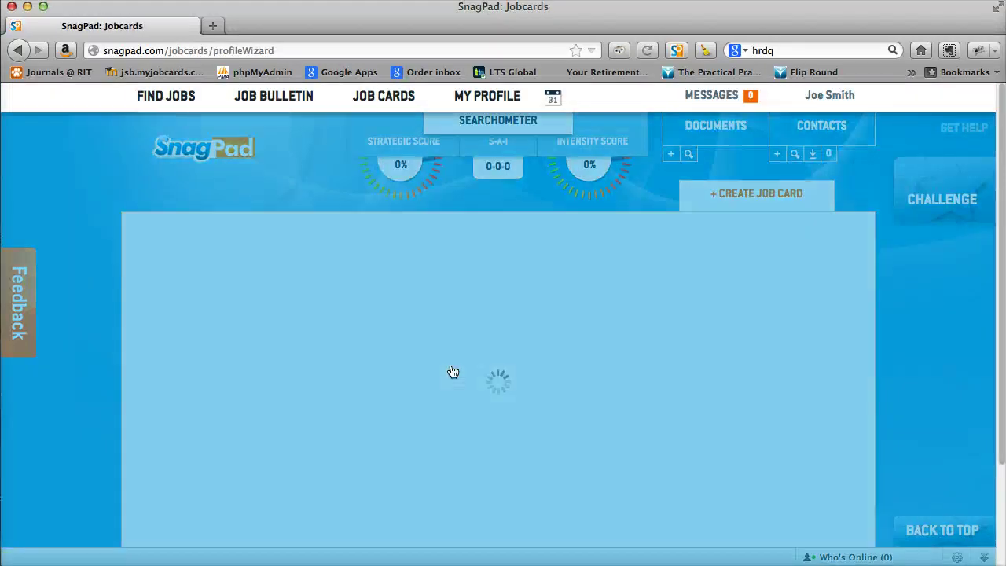
click(563, 383)
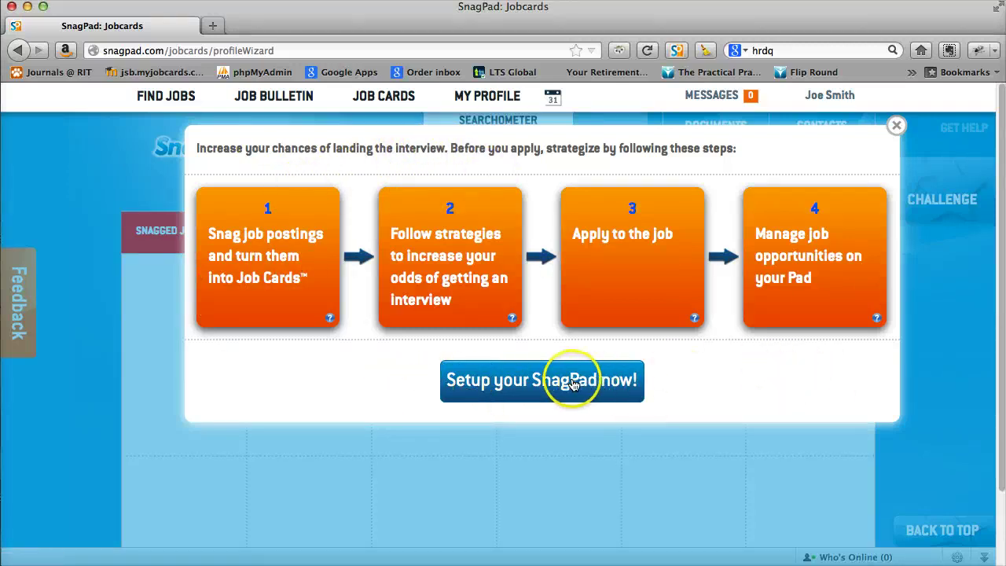
click(540, 380)
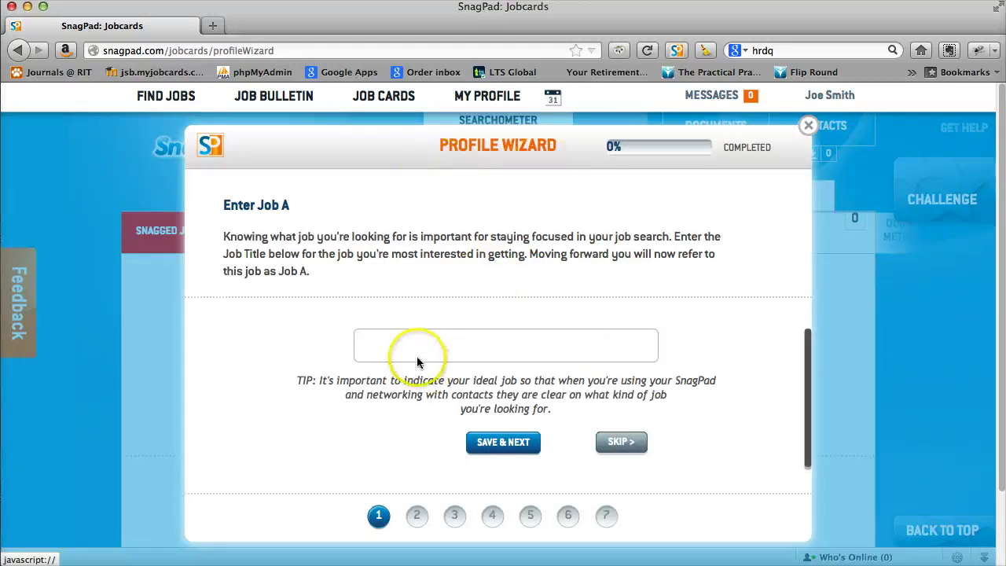
Pick Accountant from the job title suggestions as Job A and save it.
click(412, 343)
click(613, 382)
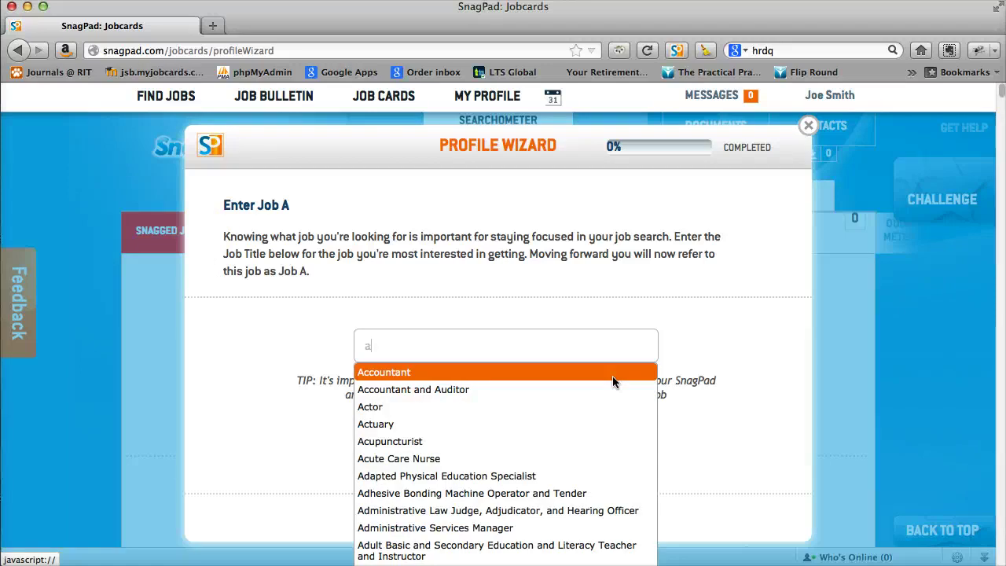
scroll(550, 475, down, 5)
scroll(548, 471, down, 20)
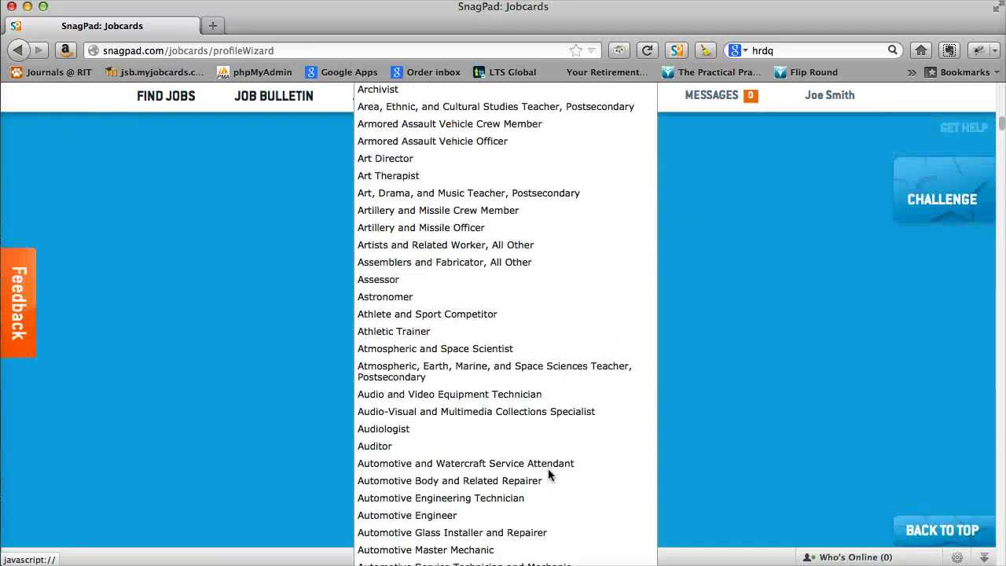
scroll(548, 475, down, 15)
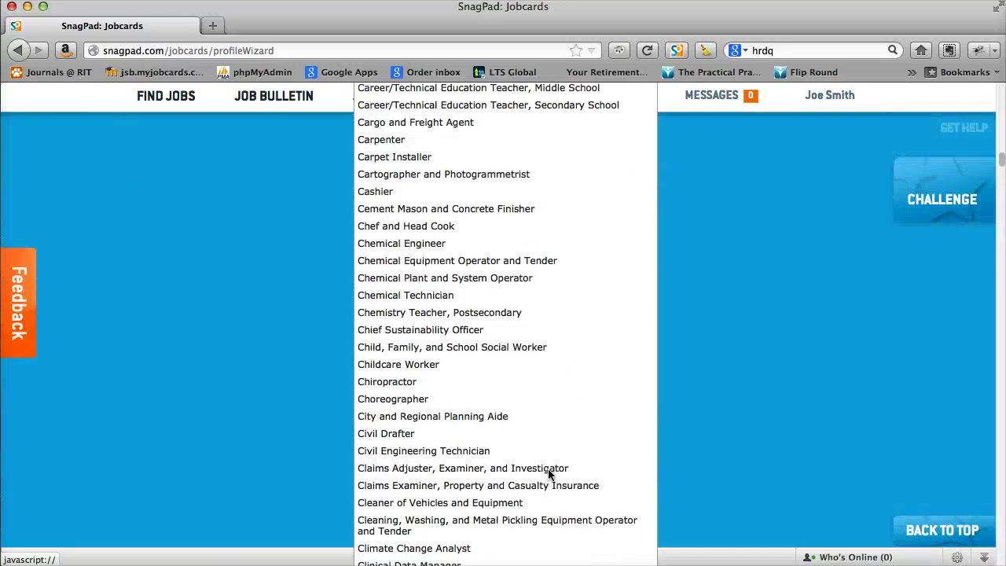
scroll(548, 473, up, 20)
scroll(549, 472, up, 10)
click(472, 341)
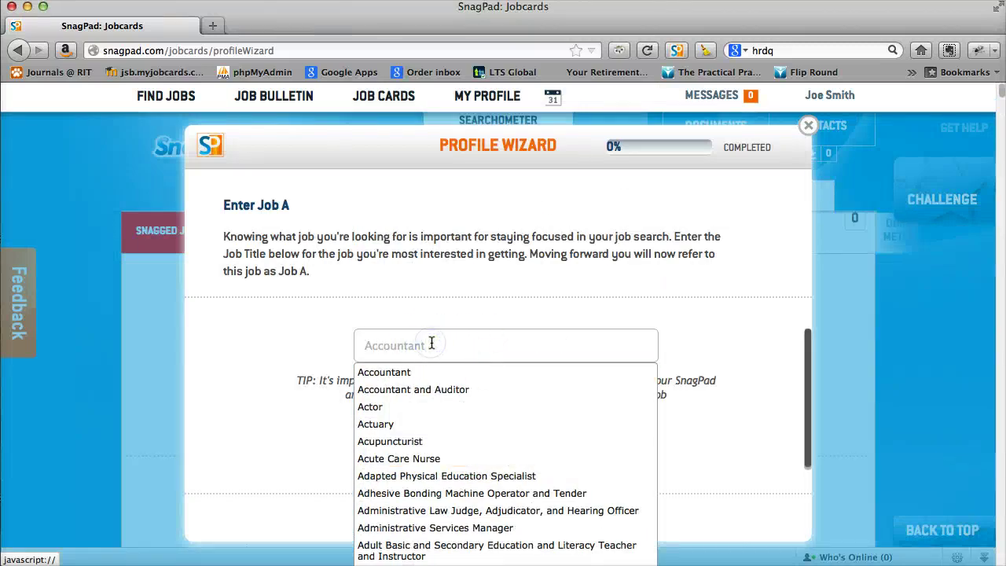
click(768, 331)
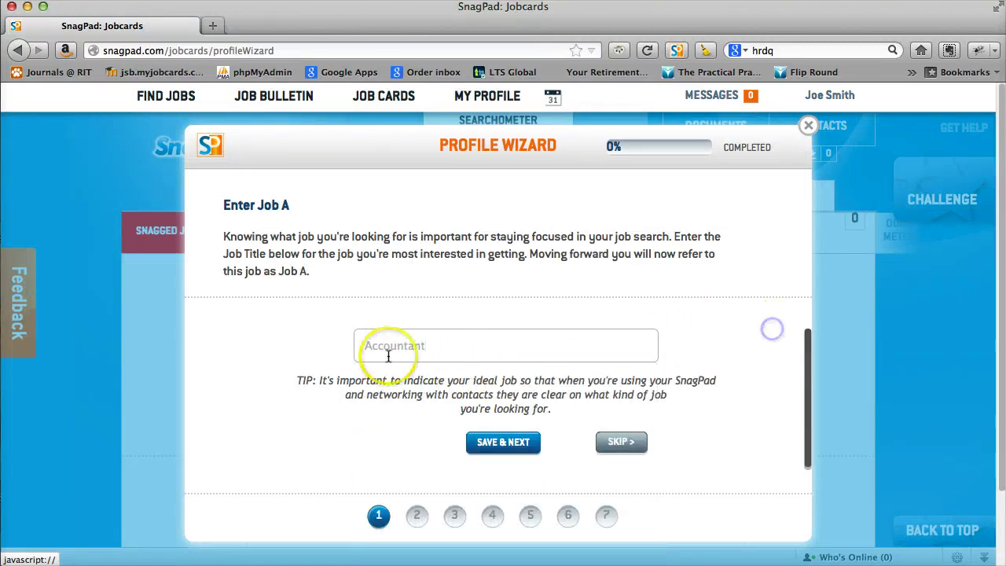
click(489, 444)
click(500, 448)
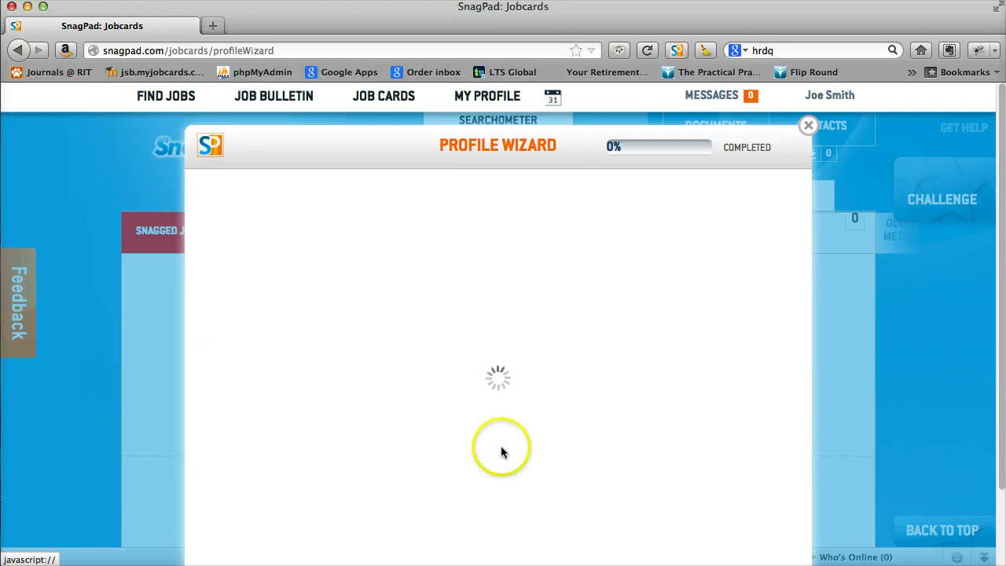
click(445, 432)
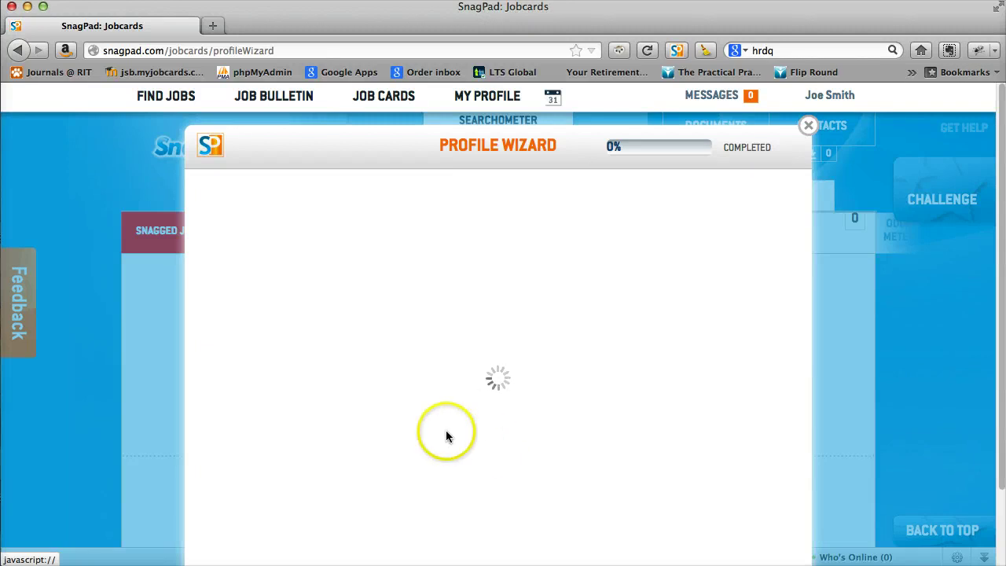
Rate Administration and Management 4, Clerical 3 and Computers and Electronics 4.
click(485, 419)
scroll(485, 414, down, 2)
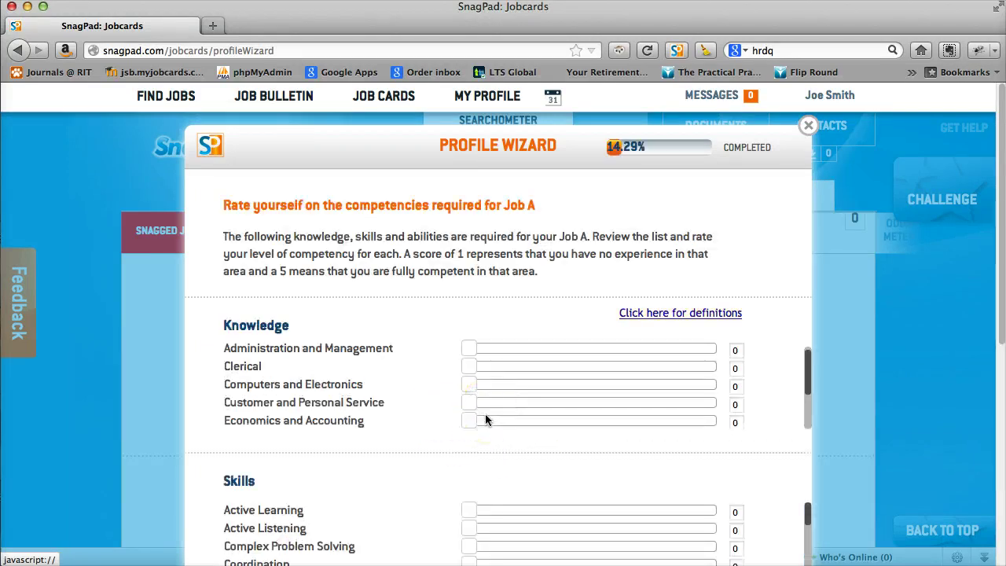
scroll(485, 409, up, 2)
click(487, 400)
click(469, 359)
drag(468, 359, 650, 357)
drag(475, 376, 609, 374)
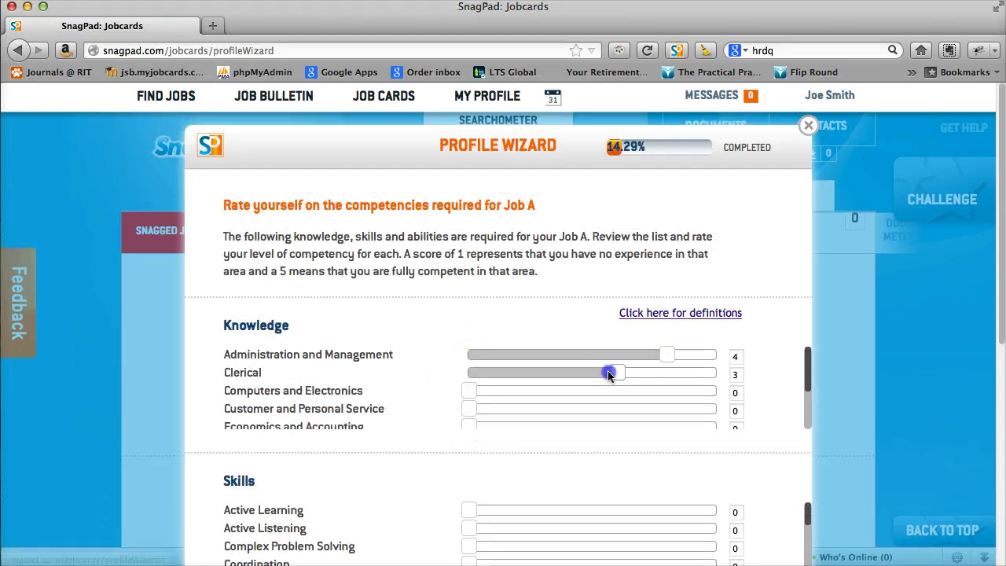
drag(485, 393, 690, 393)
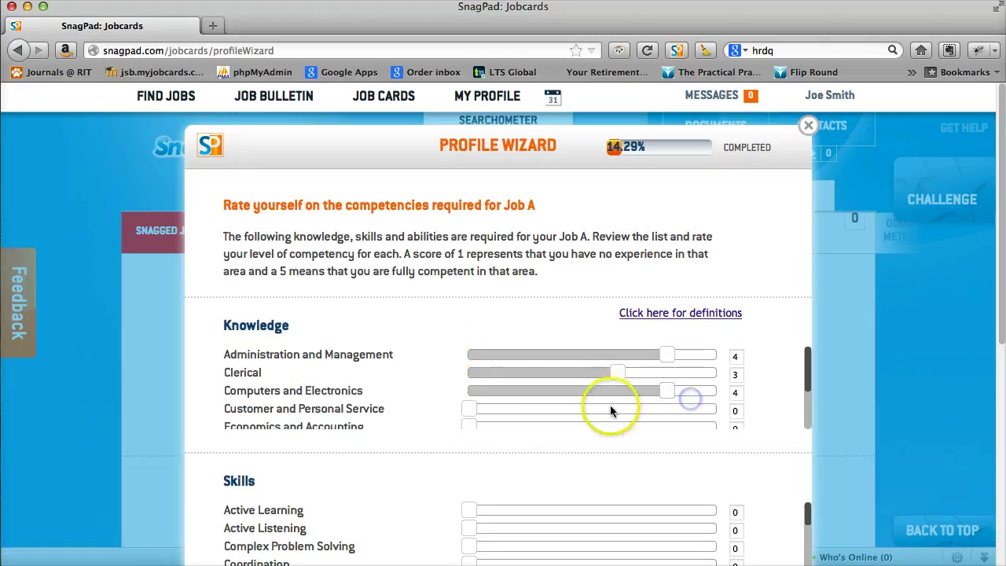
Rate Monitoring 2 and Category Flexibility 4, then save the Job A ratings.
scroll(610, 410, down, 1)
scroll(610, 409, down, 3)
scroll(574, 496, down, 7)
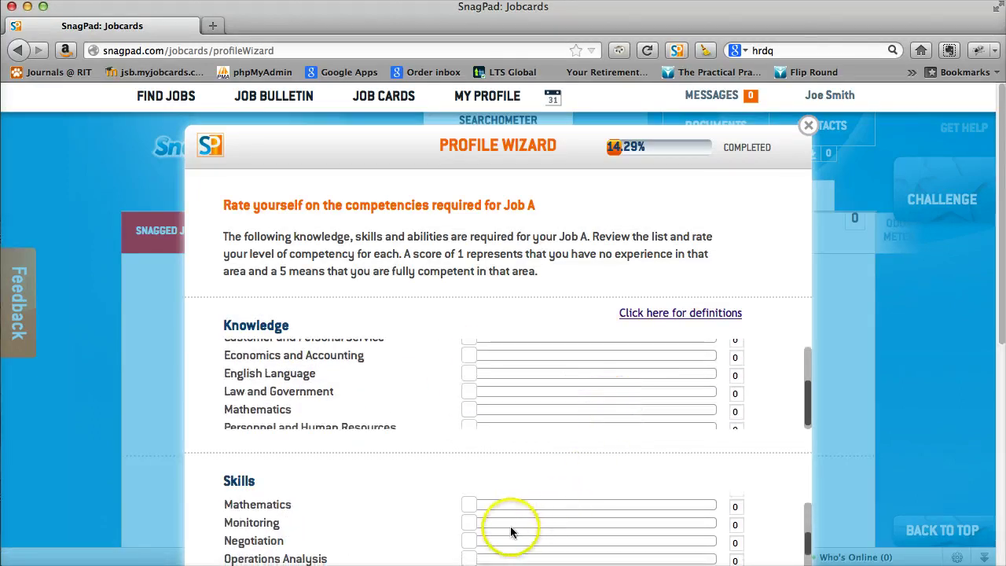
drag(471, 523, 578, 522)
scroll(871, 461, down, 5)
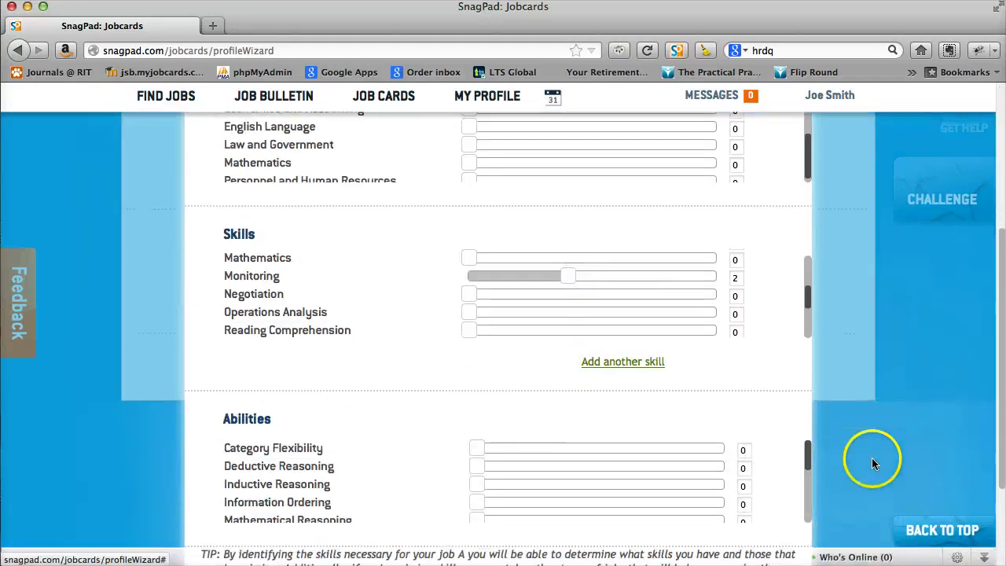
click(659, 442)
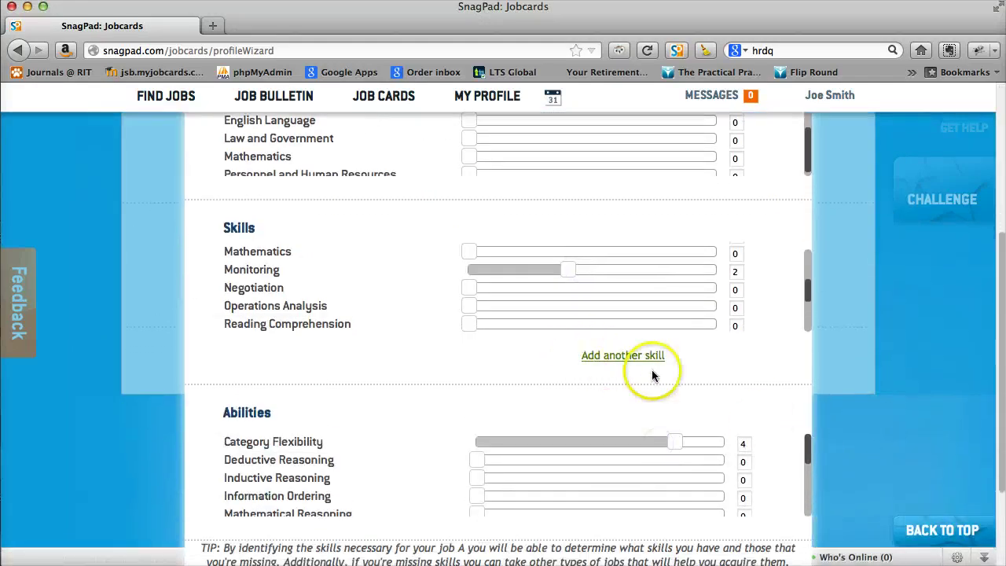
scroll(725, 400, up, 5)
scroll(425, 343, up, 3)
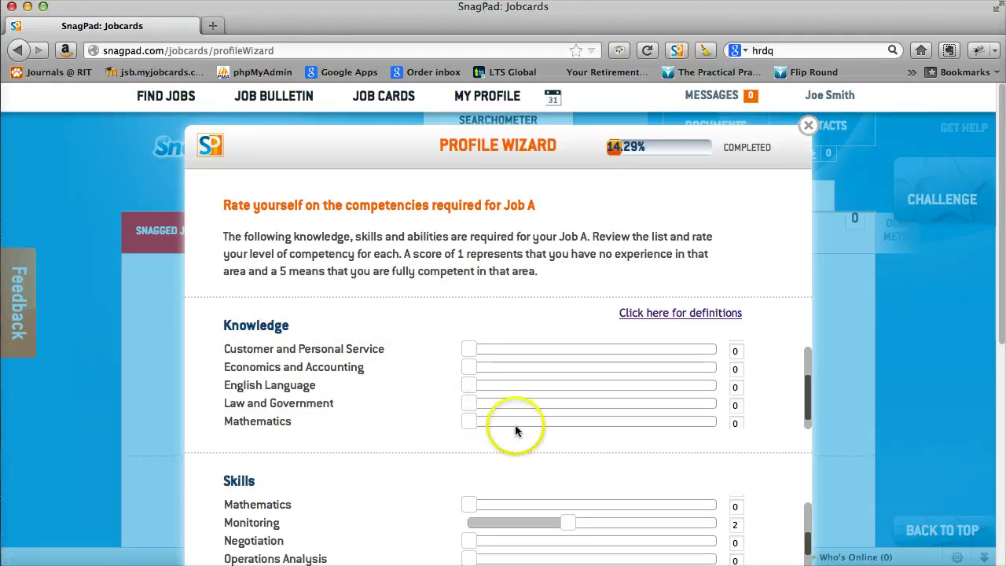
scroll(516, 431, down, 1)
scroll(810, 402, down, 10)
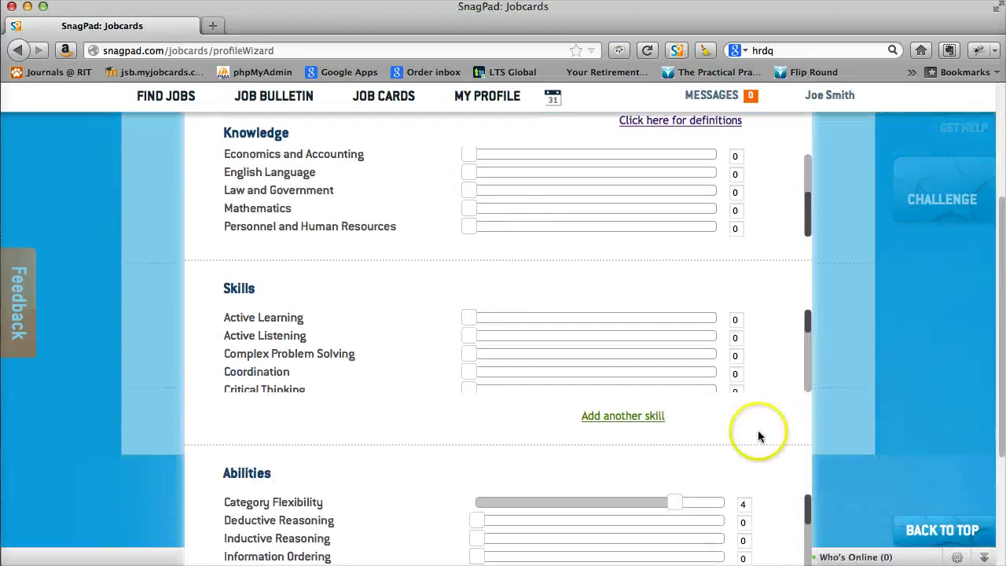
click(497, 476)
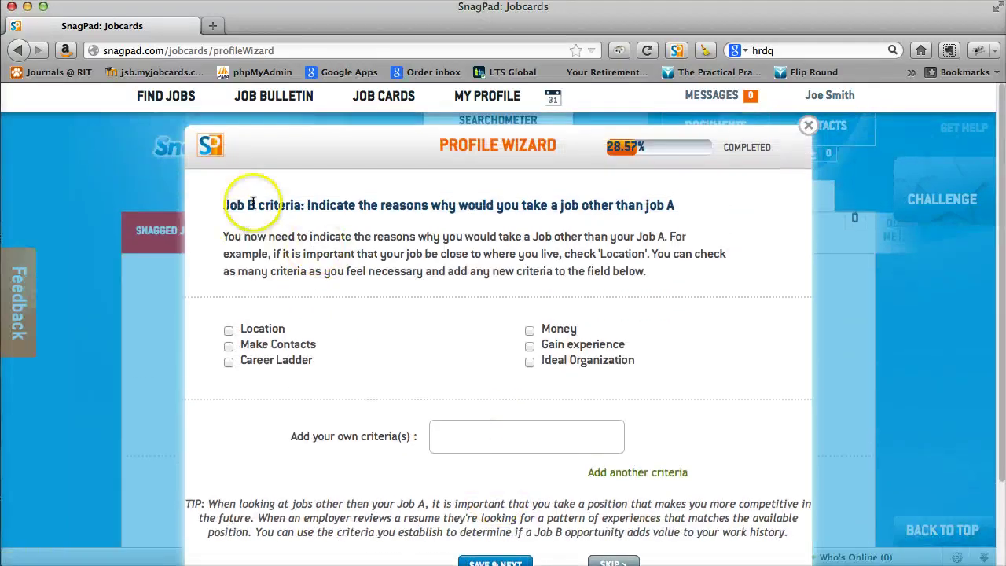
Tick Location, Make Contacts and Career Ladder, add custom criterion 'make up critera', and save.
click(228, 330)
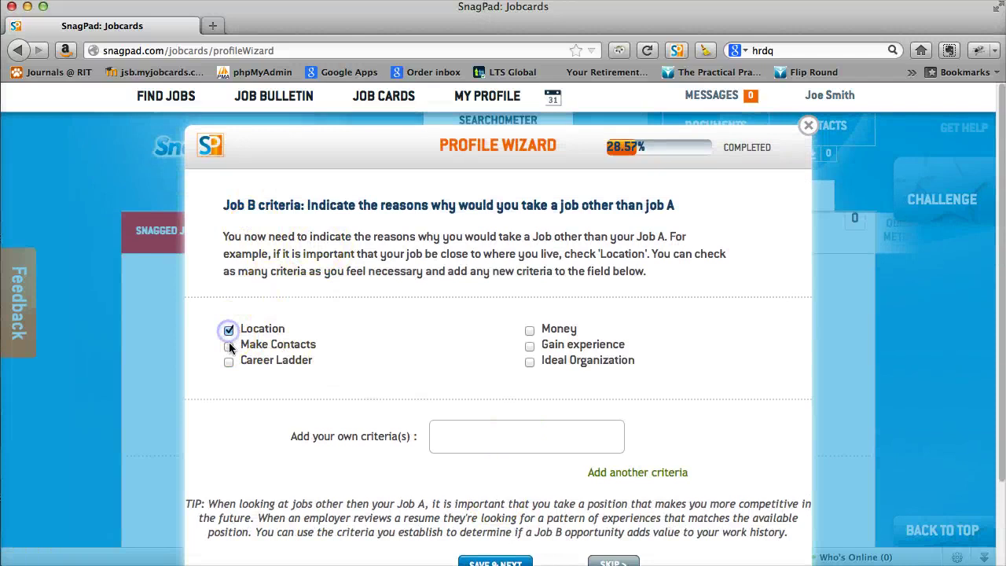
click(227, 361)
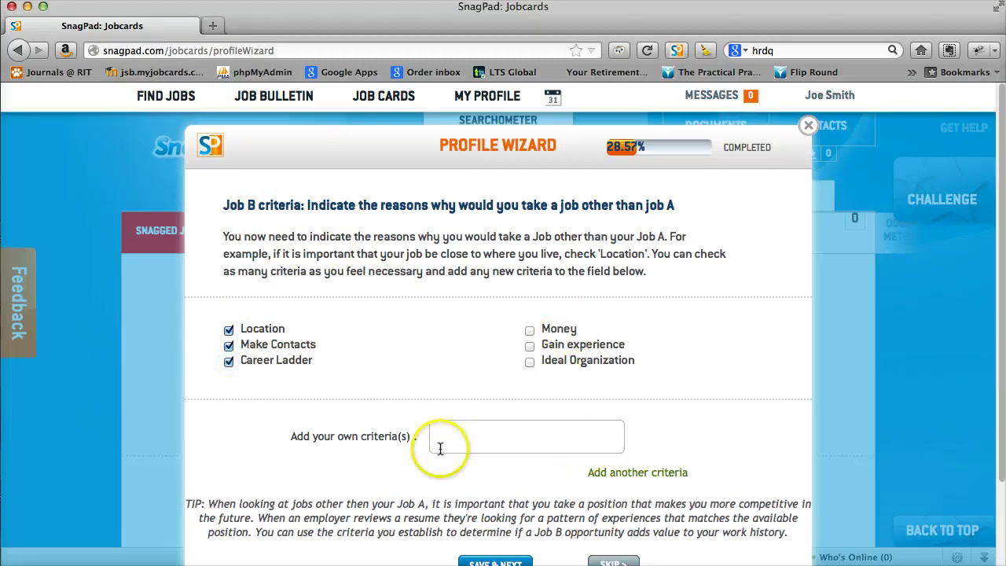
click(464, 437)
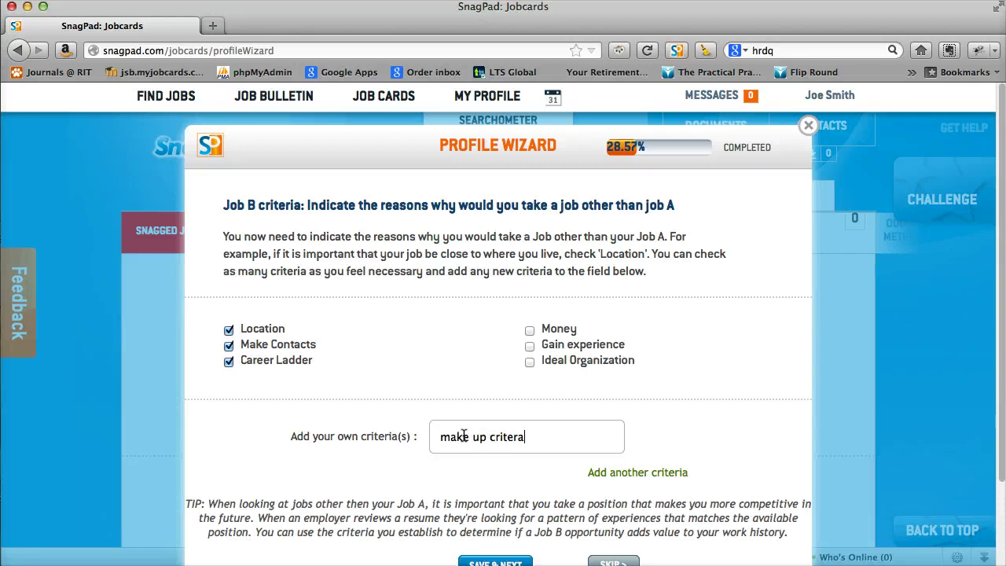
scroll(485, 488, down, 3)
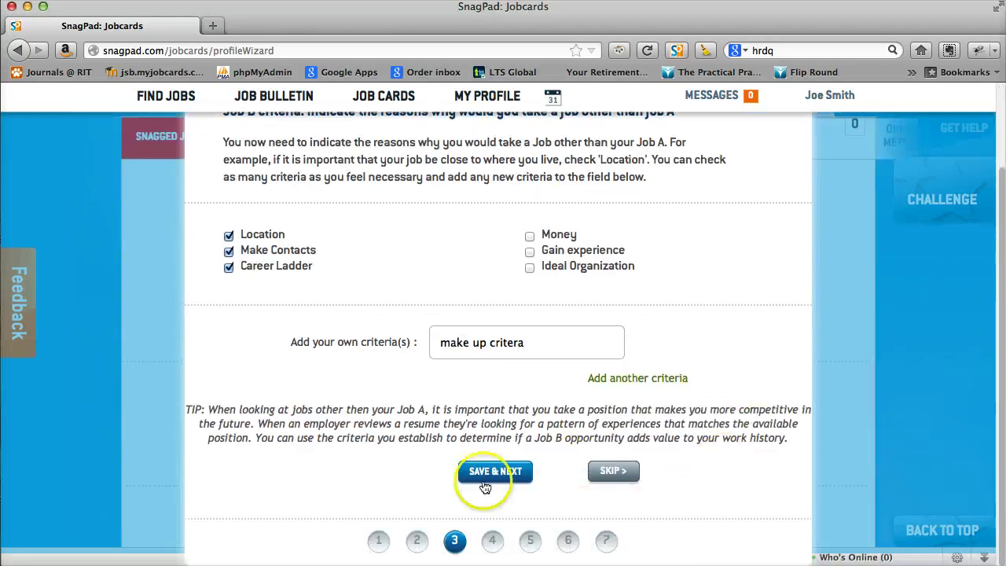
click(485, 475)
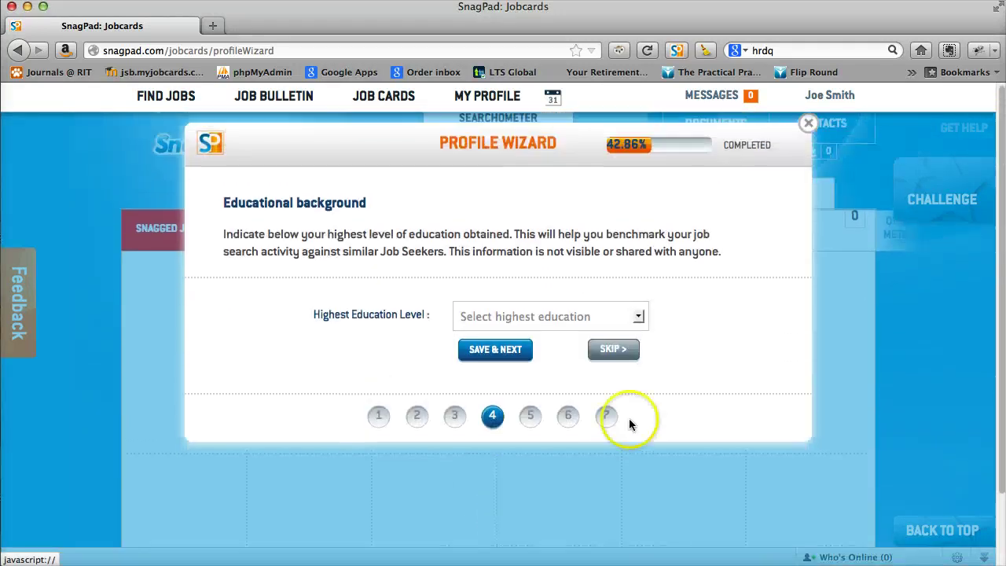
Choose Undergraduate, Academy of Massage Therapy, major Alpine skiing and minor Biology.
click(638, 319)
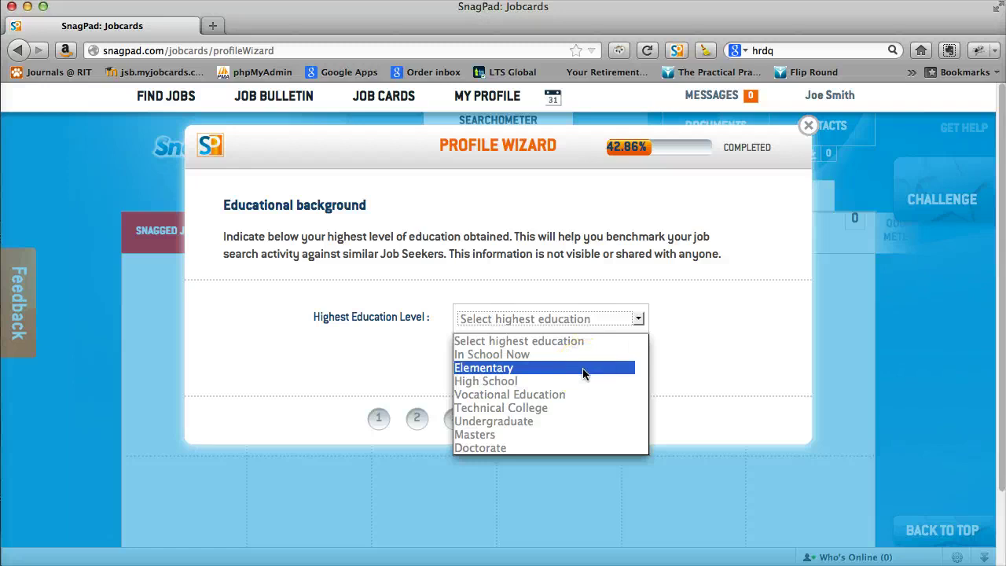
click(592, 393)
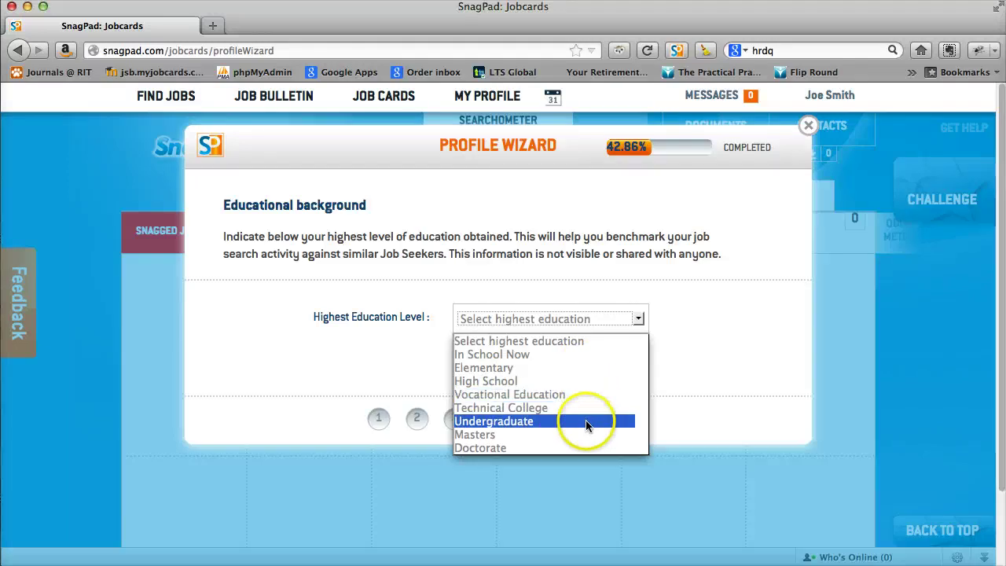
click(586, 425)
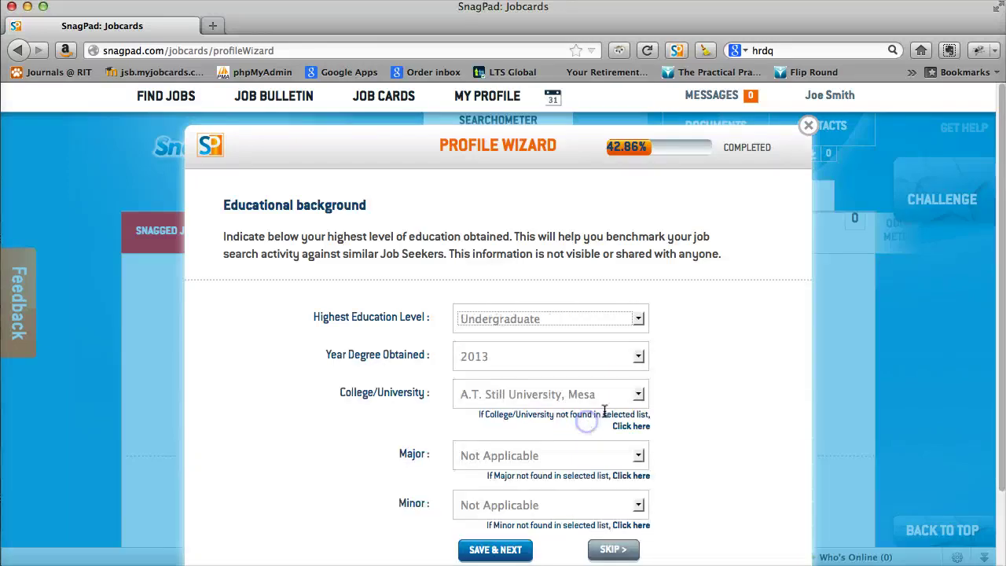
click(530, 391)
click(518, 483)
click(525, 458)
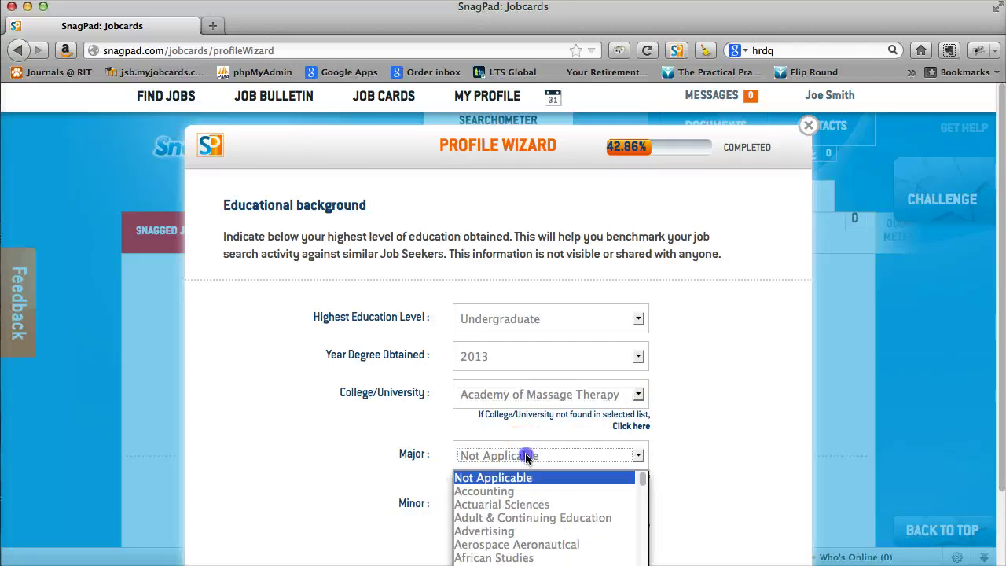
click(526, 525)
click(509, 505)
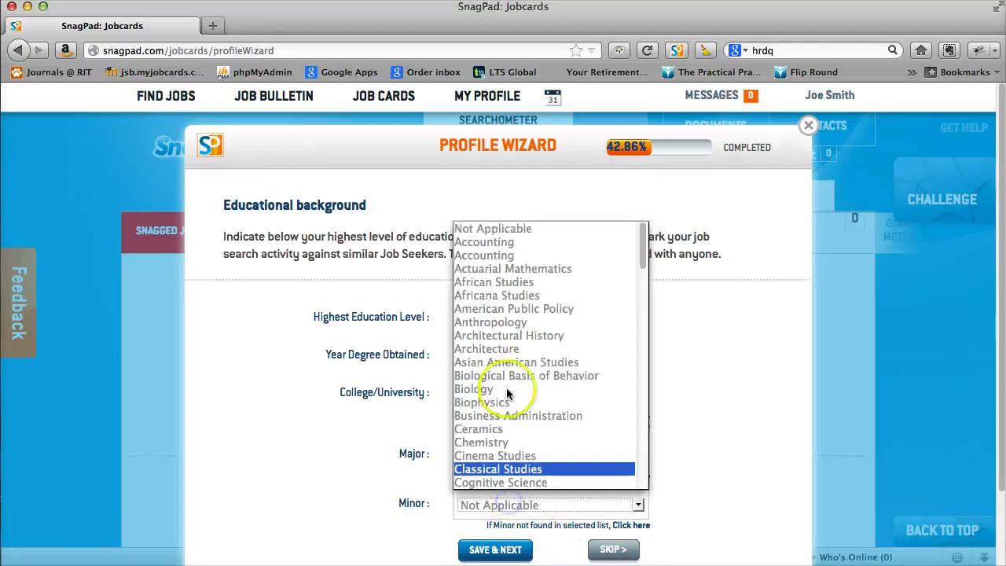
click(482, 389)
Cancel the custom college entry and save the education details.
scroll(720, 444, down, 2)
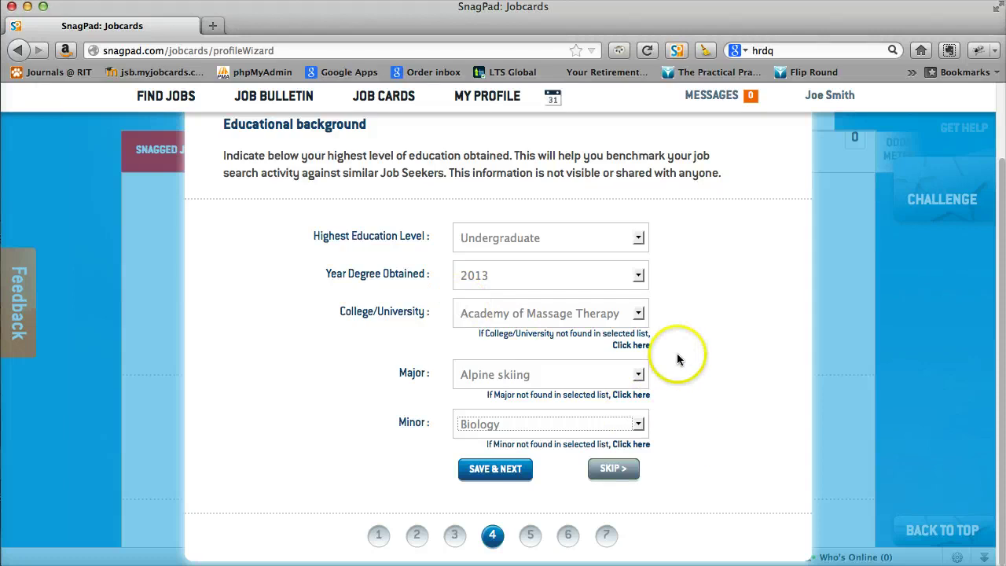
click(630, 345)
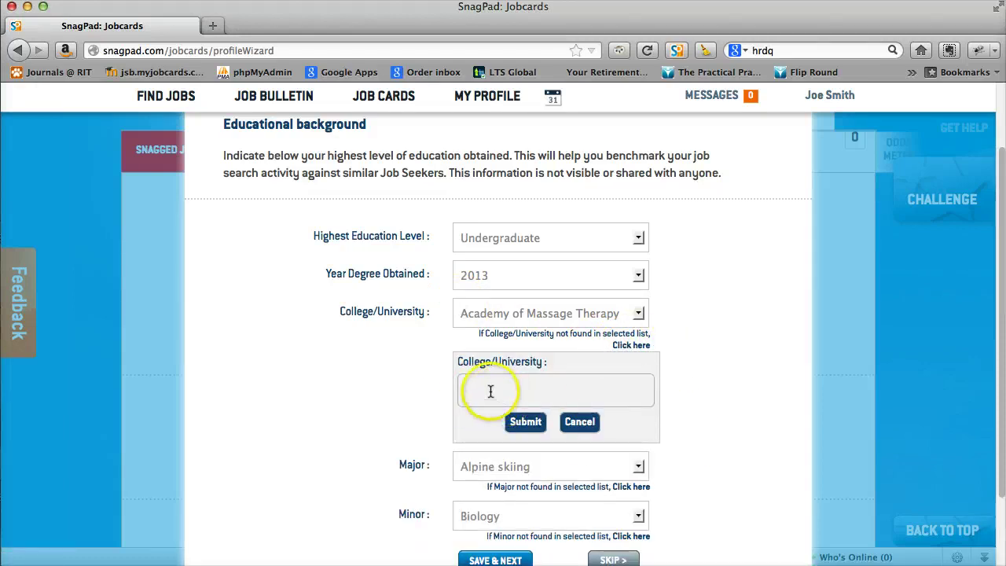
click(580, 422)
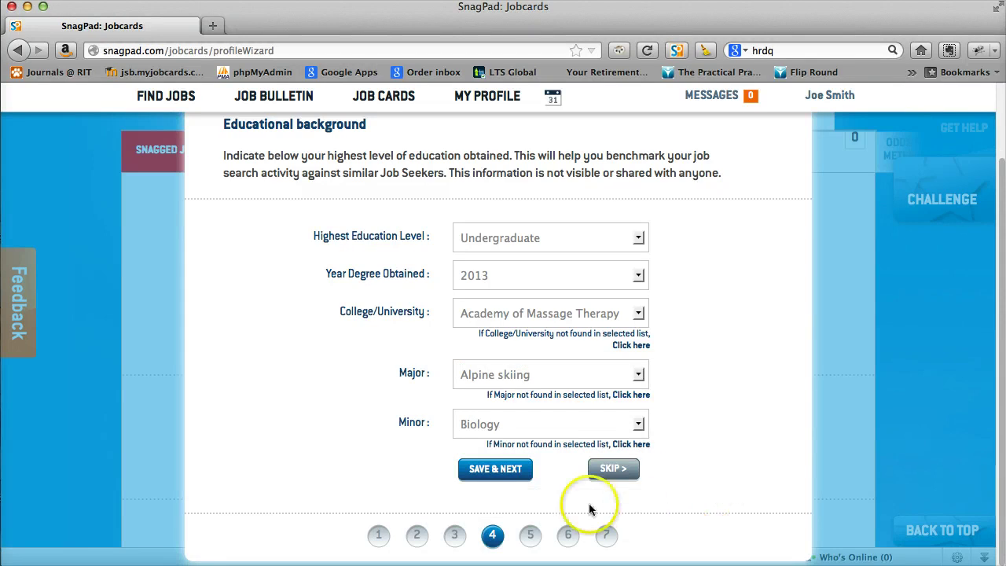
click(494, 470)
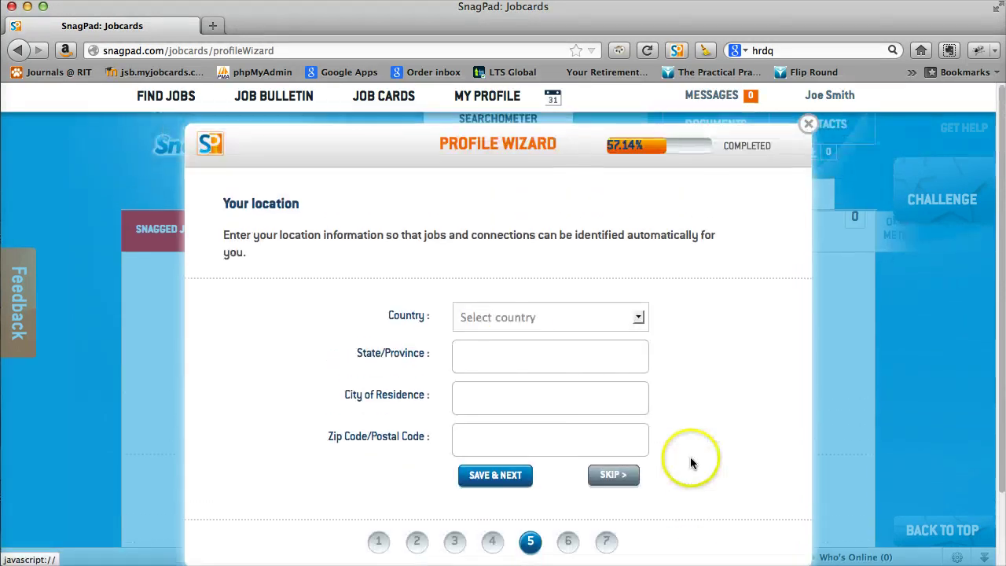
Set country Canada, province Ontario, city Toronto and the postal code, then save.
click(514, 324)
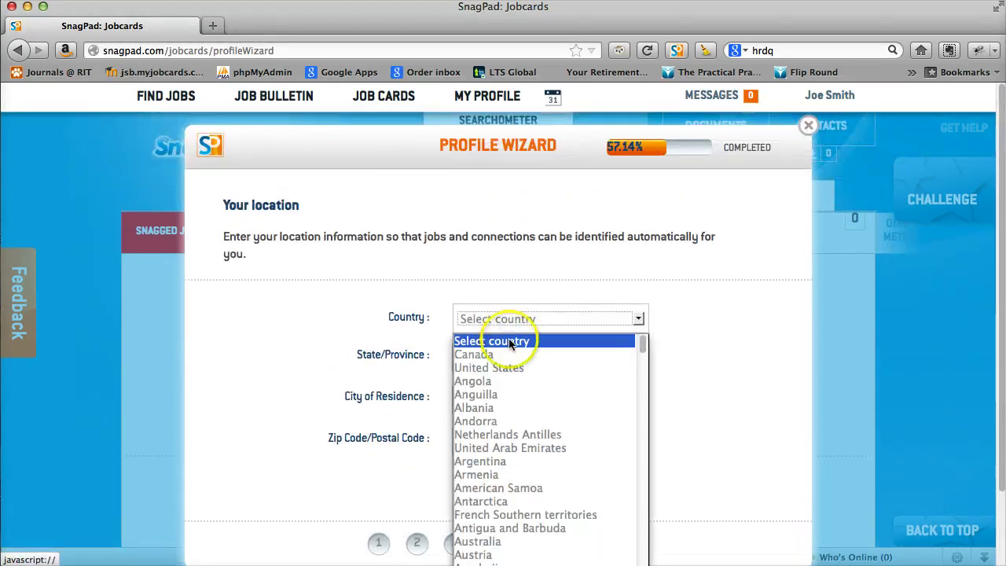
click(497, 354)
click(496, 357)
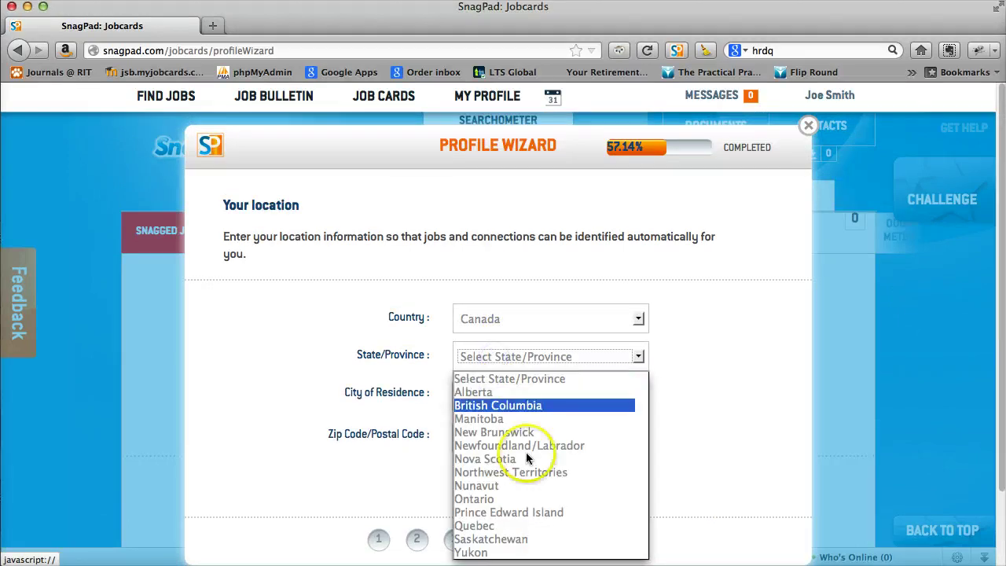
click(535, 498)
click(481, 396)
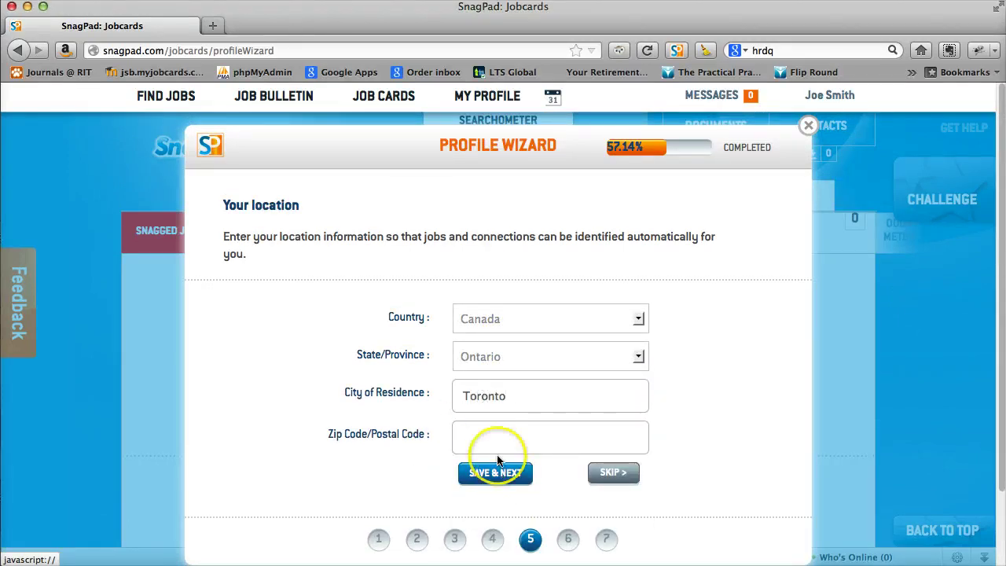
click(482, 436)
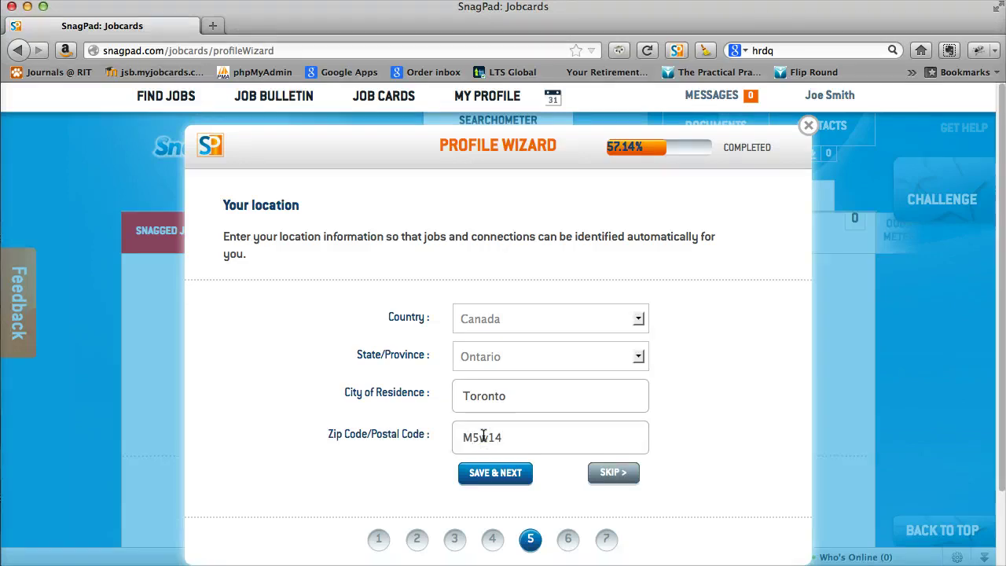
click(494, 472)
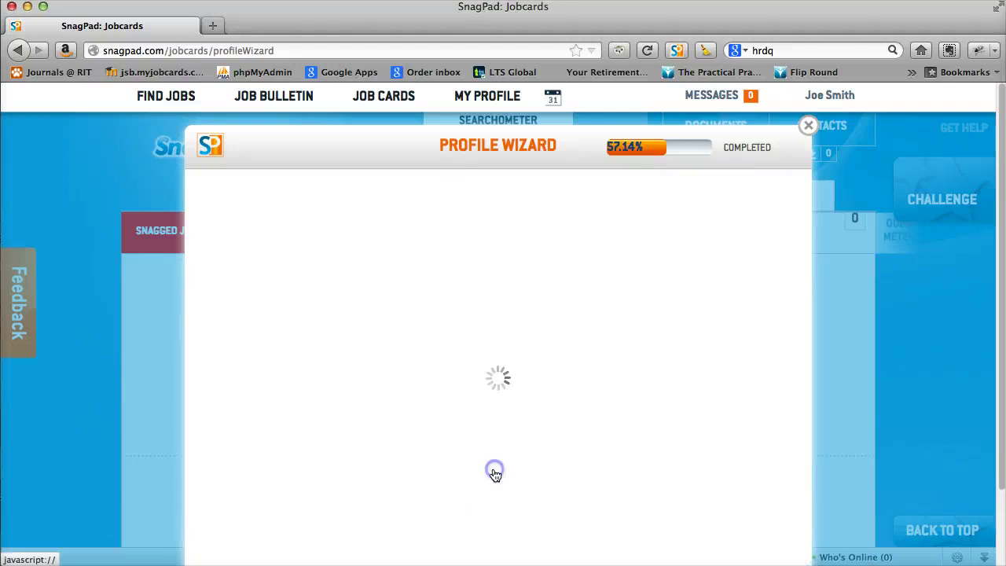
click(613, 361)
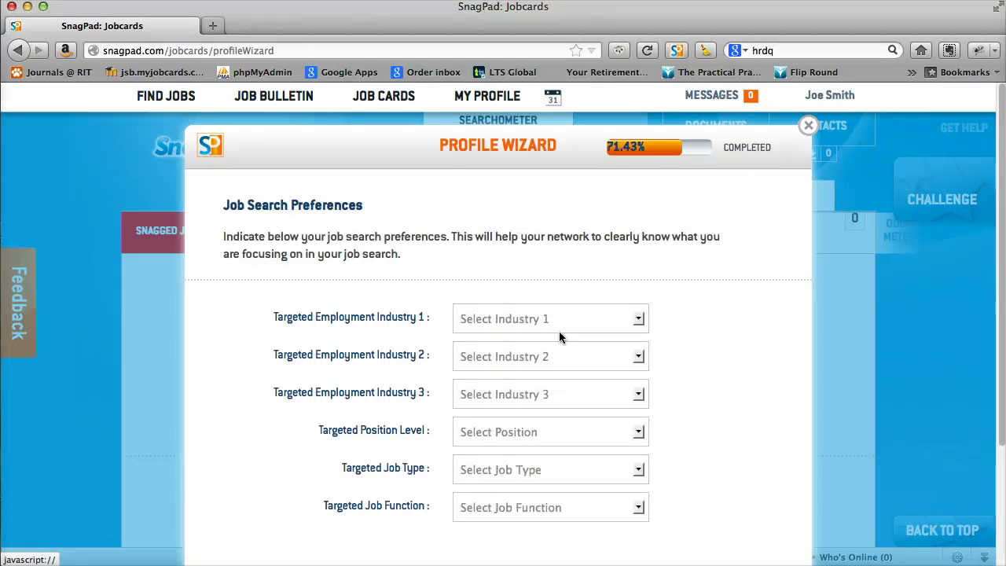
Choose industries Arts and Crafts, Apparel & Fashion and Broadcast Media.
click(493, 318)
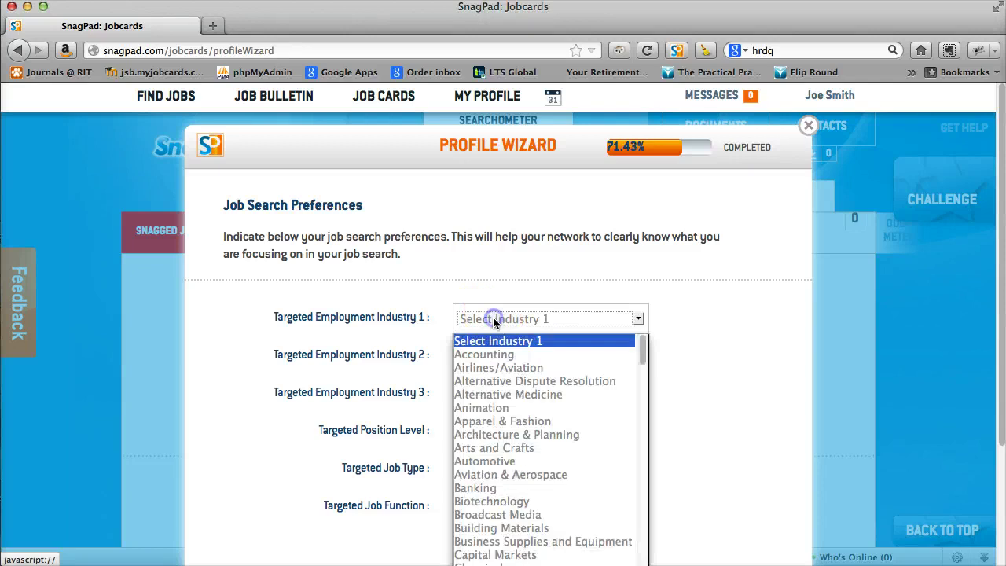
drag(493, 318, 504, 447)
click(486, 356)
click(483, 463)
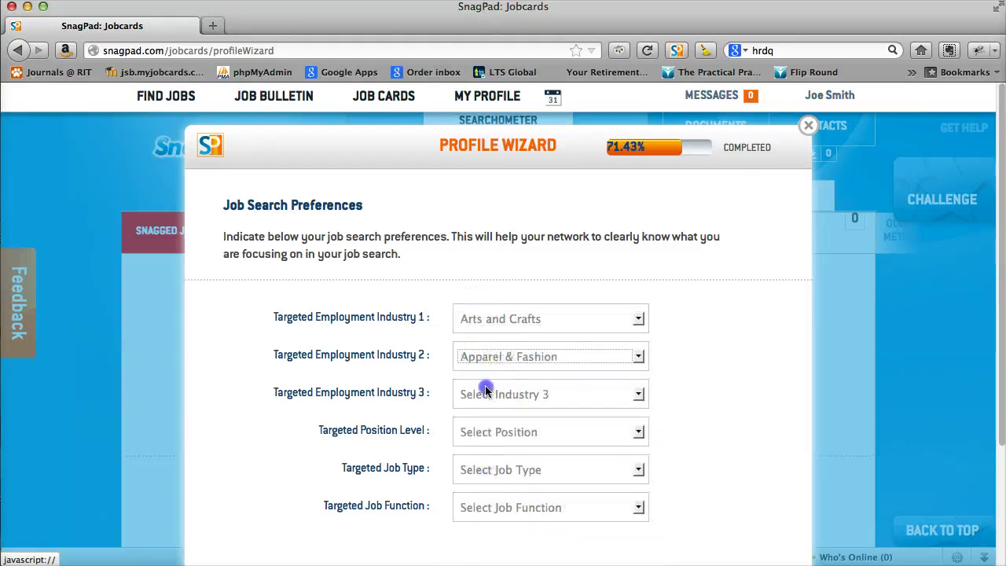
click(493, 394)
click(498, 556)
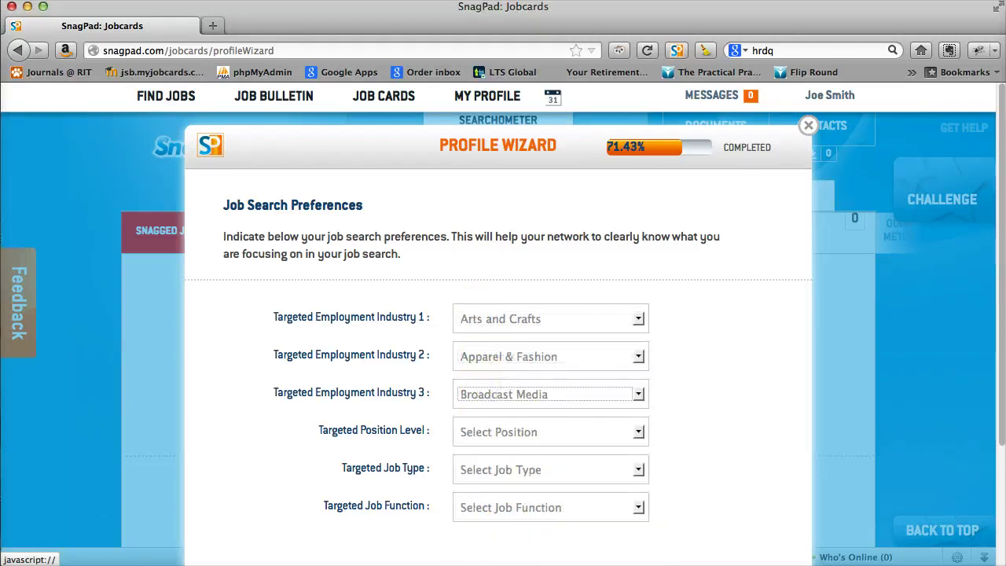
Set Entry Level, Full-time and Supply Chain as preferences, then save.
click(487, 438)
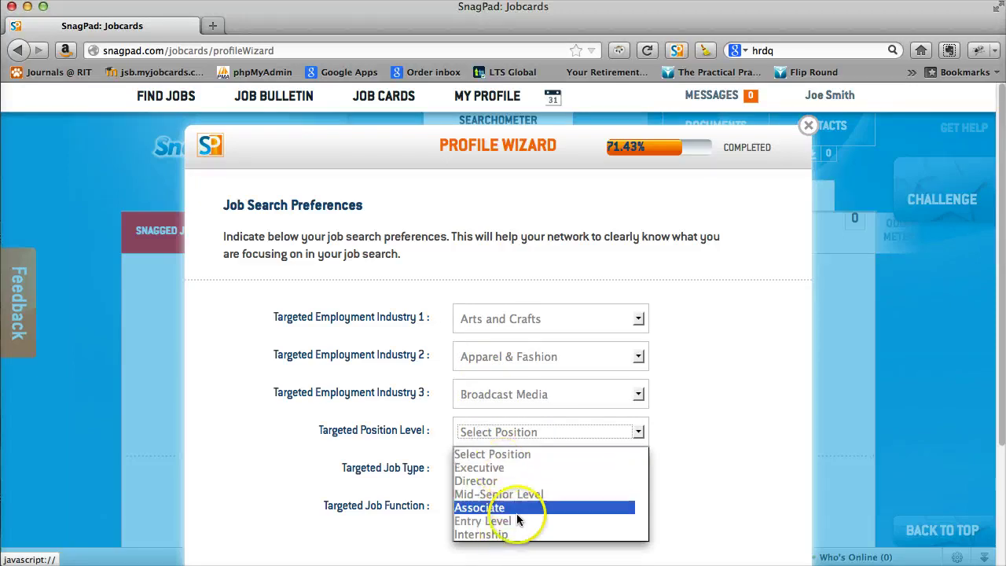
click(516, 521)
click(491, 472)
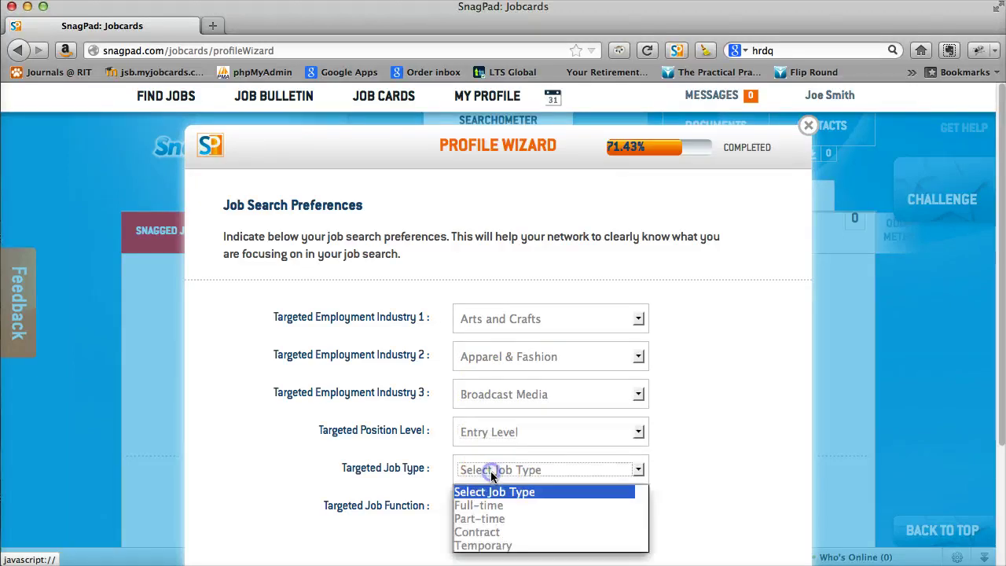
click(507, 505)
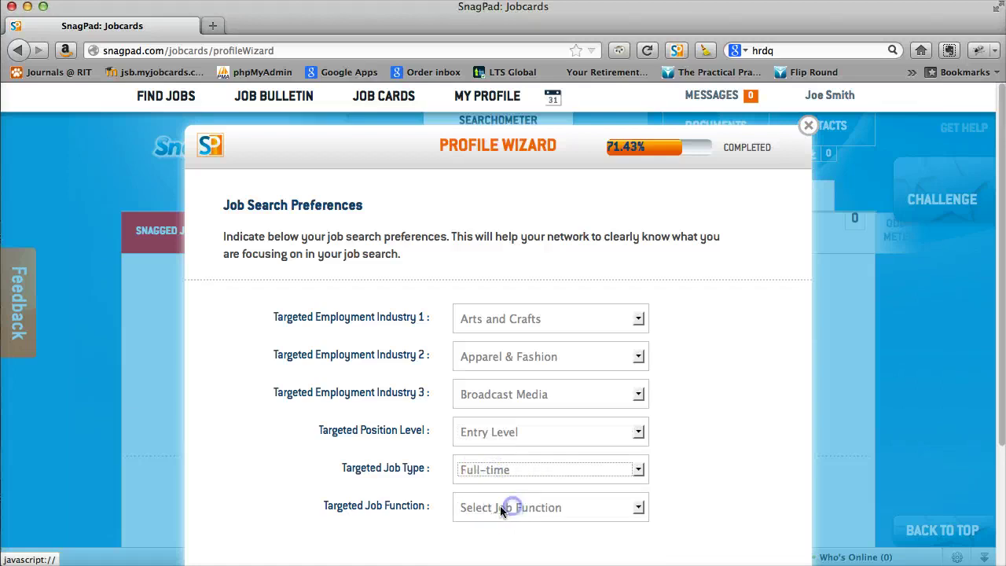
click(485, 507)
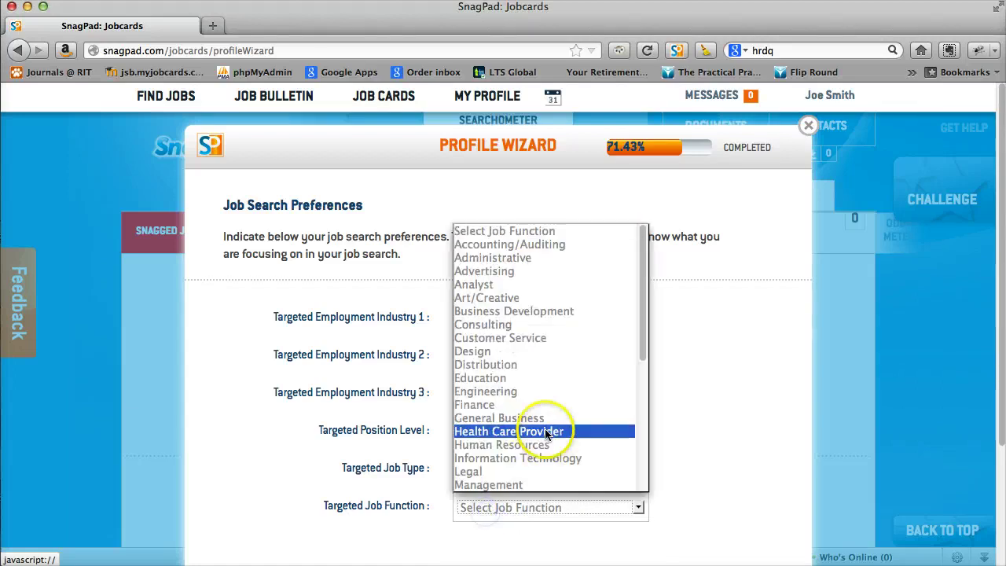
scroll(542, 431, down, 5)
click(542, 458)
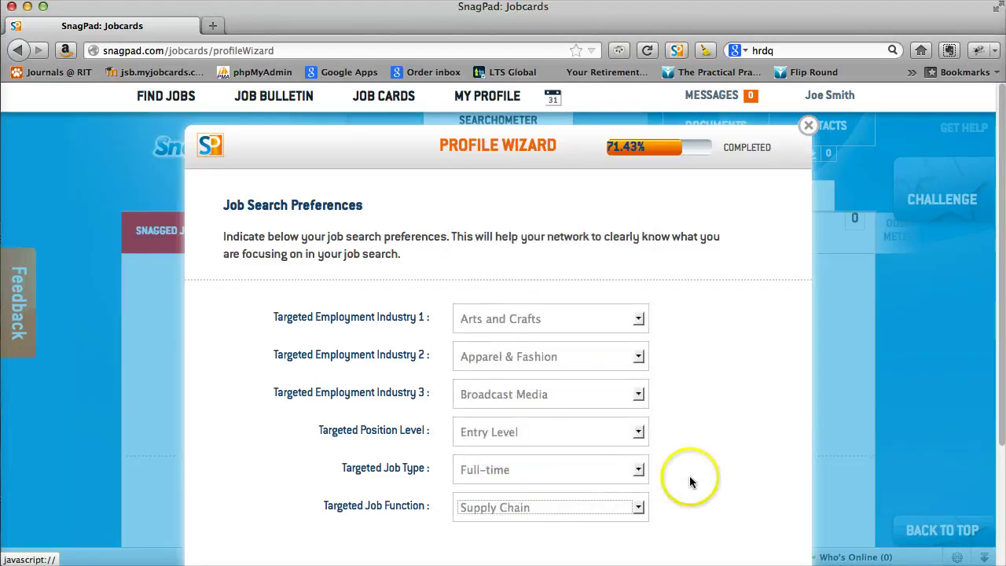
scroll(690, 475, down, 3)
click(488, 511)
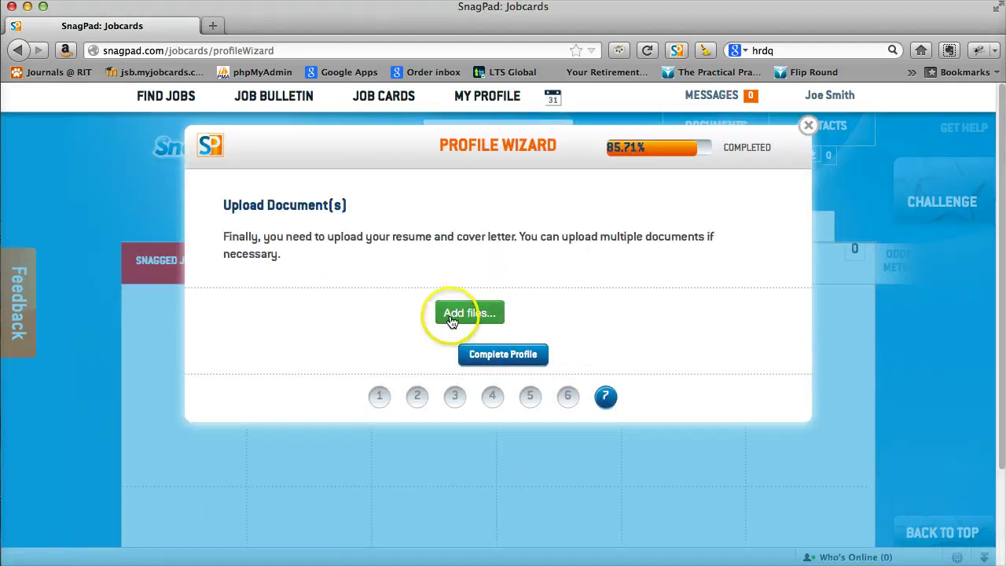
Upload silverproofs.pdf from the Desktop and complete the profile.
click(499, 325)
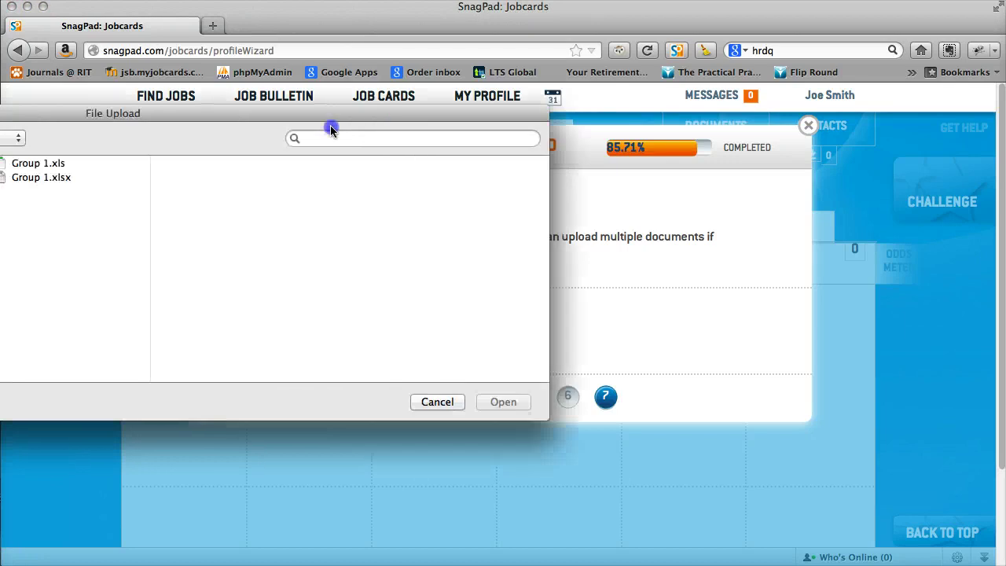
scroll(315, 295, down, 1)
scroll(291, 299, up, 4)
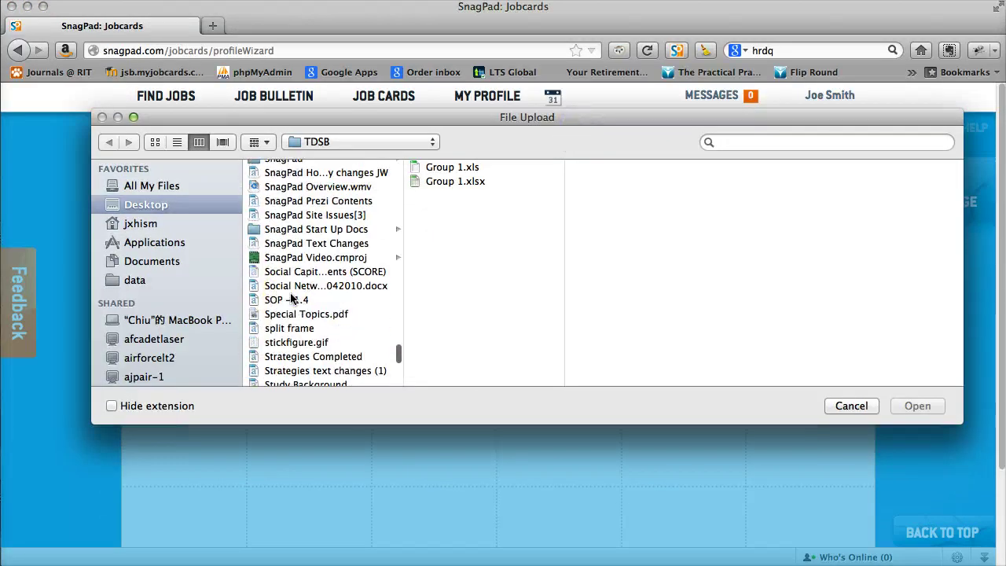
scroll(292, 299, up, 4)
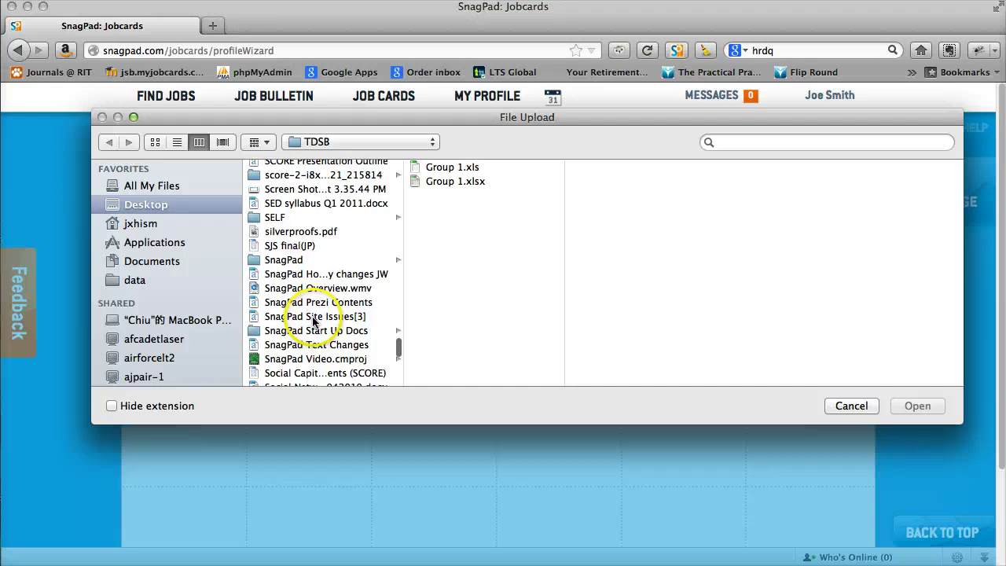
click(307, 231)
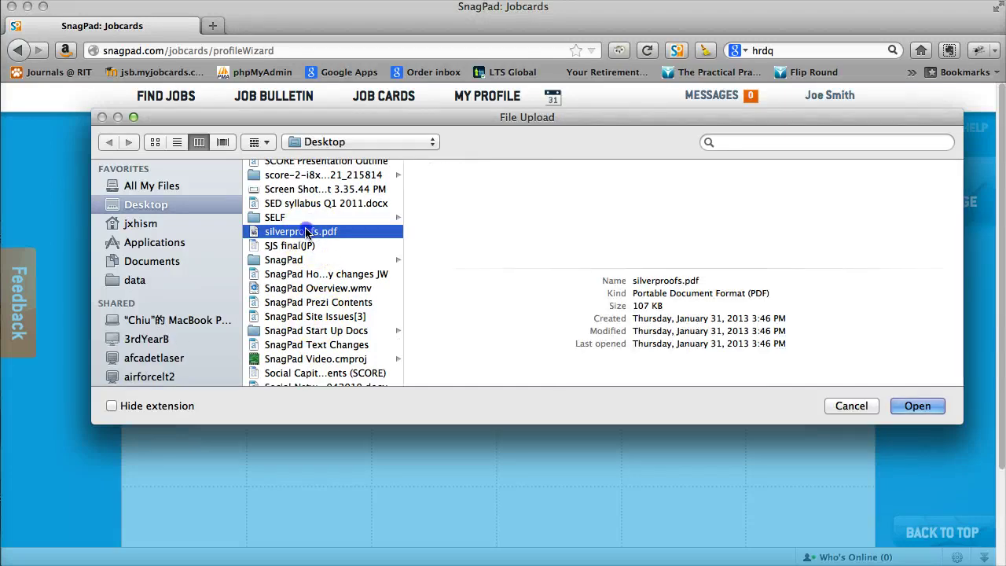
click(917, 406)
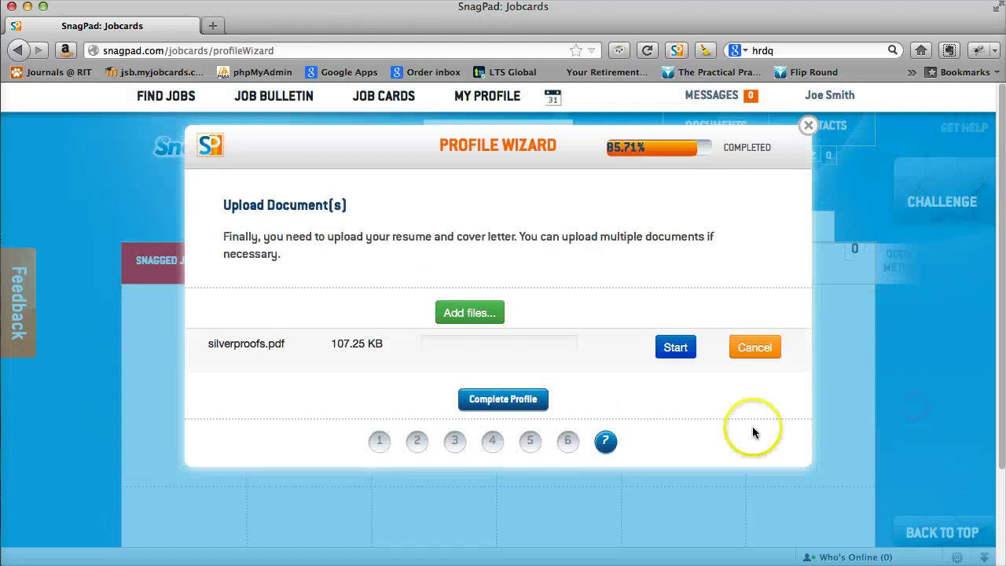
click(673, 355)
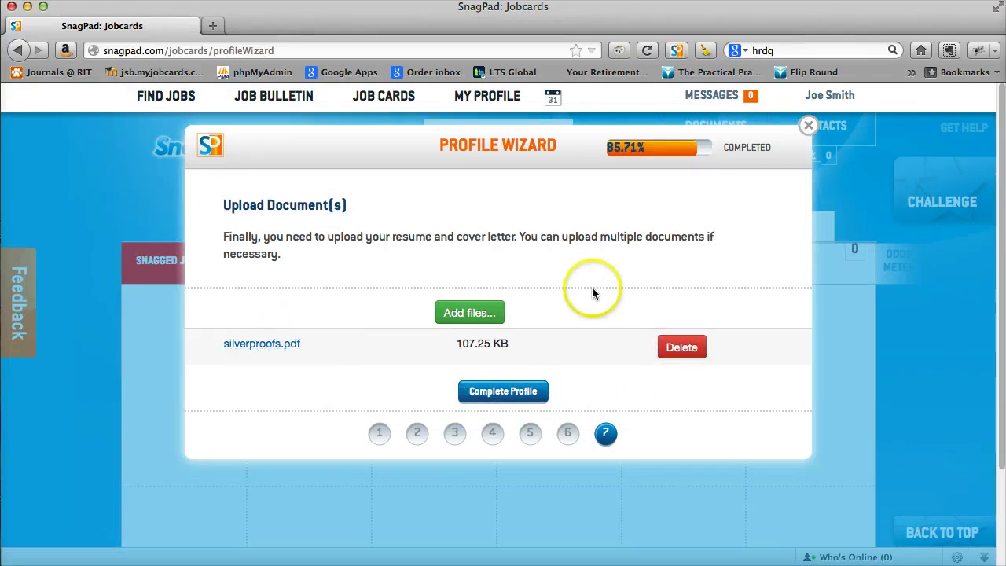
click(493, 393)
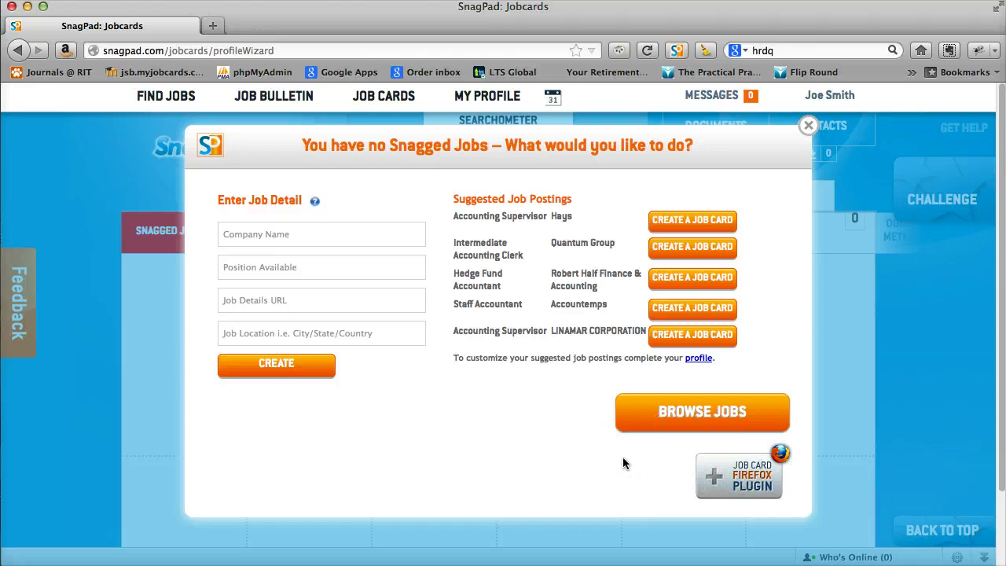
Go to Browse Jobs and begin entering 'accou' as the job title keyword.
click(691, 415)
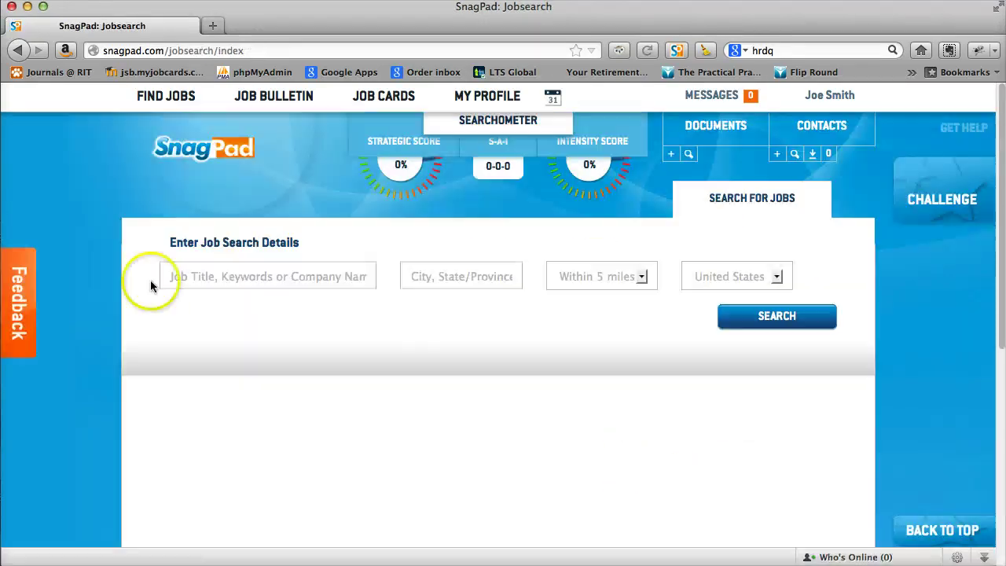
click(207, 273)
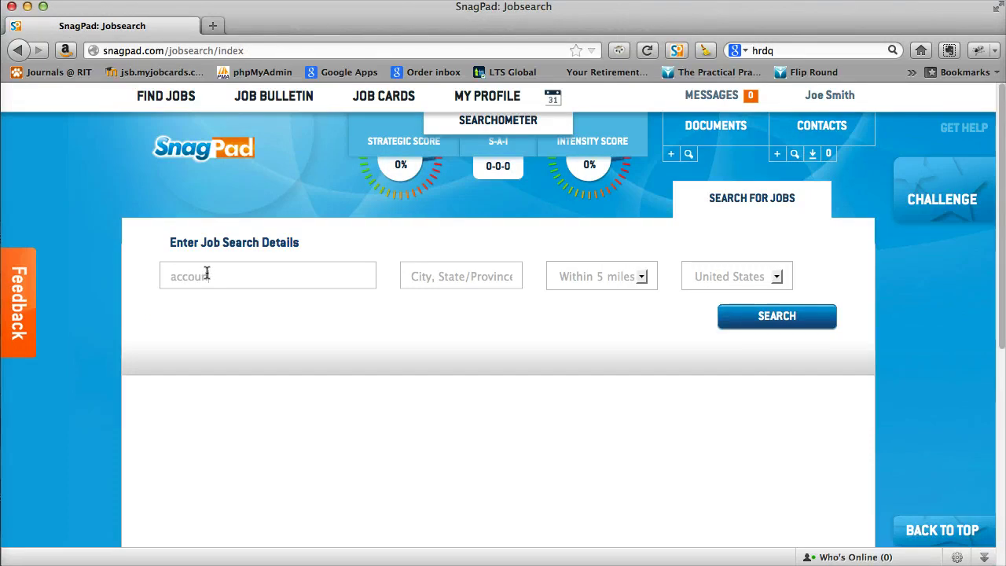
Set up a search for accountant jobs within 5 miles of Toronto, Canada.
click(440, 277)
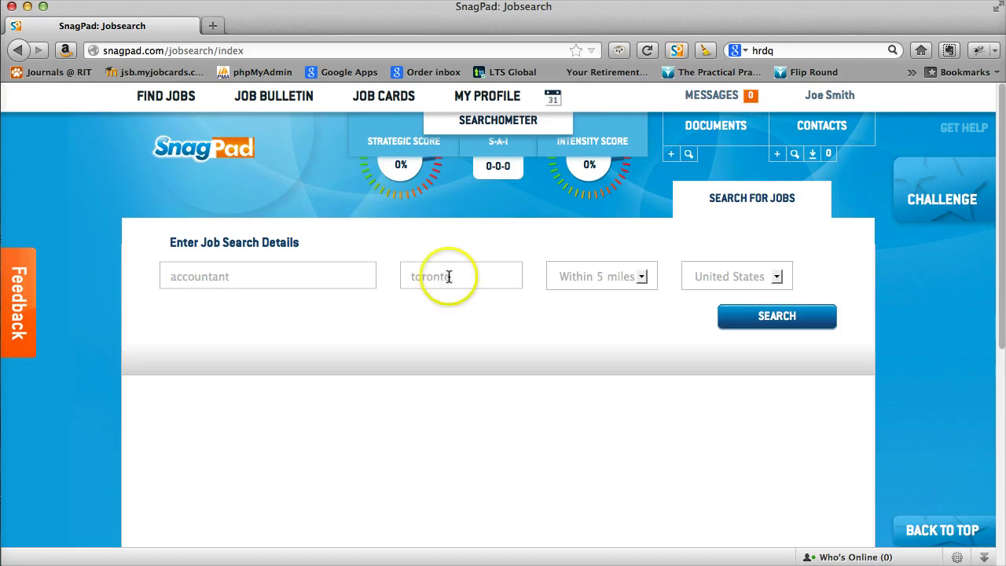
click(642, 278)
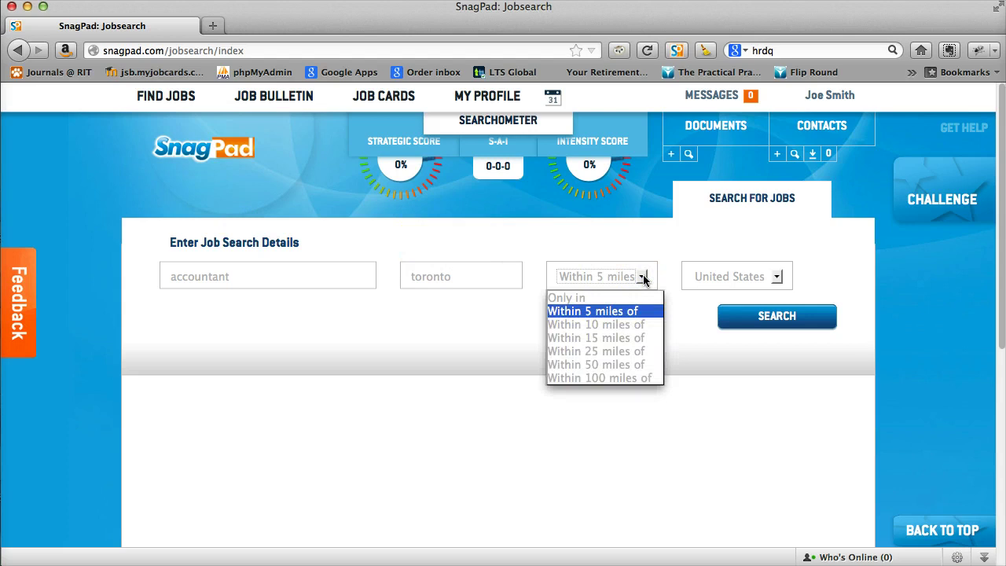
click(643, 279)
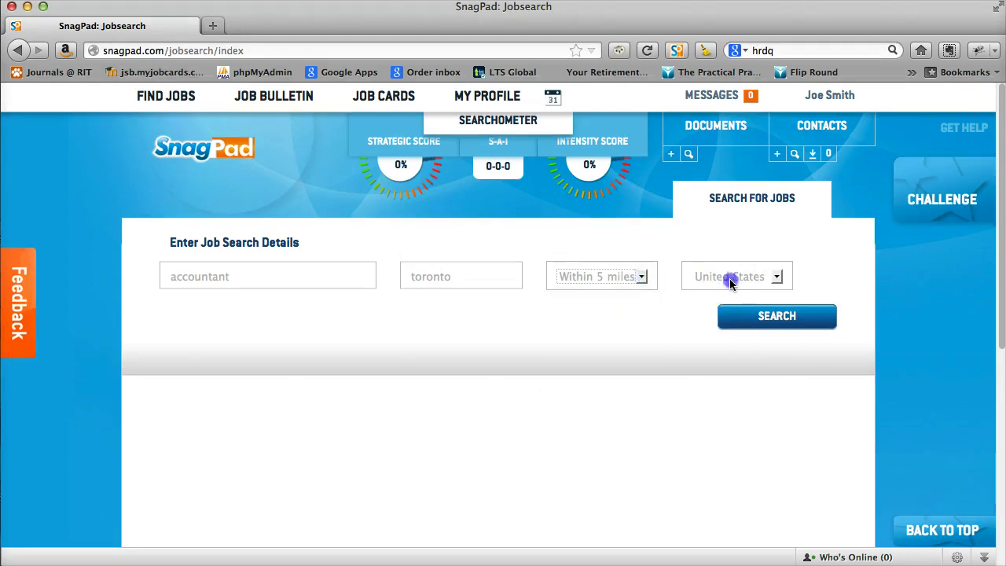
click(732, 277)
click(724, 314)
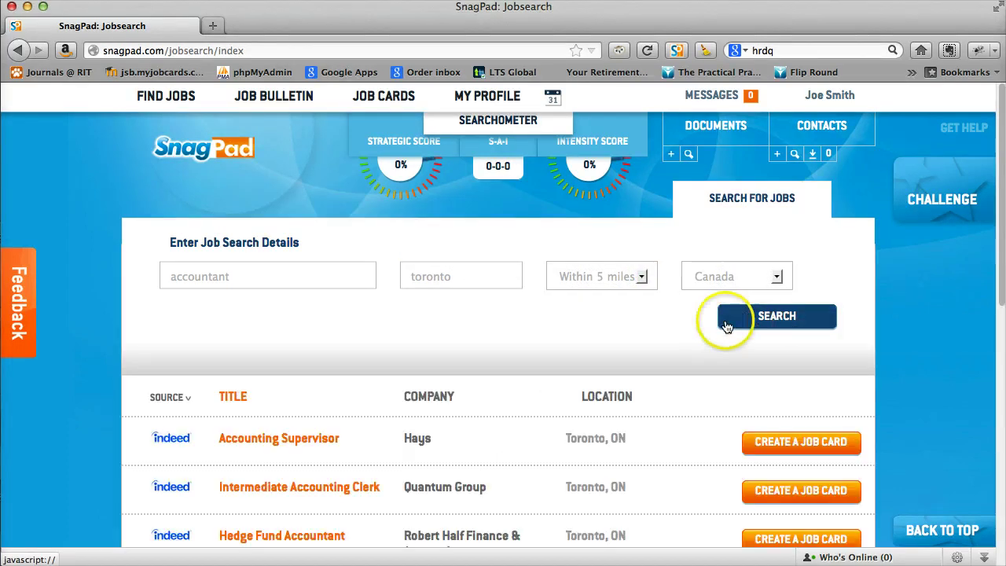
Scroll through the accountant job listings returned from Indeed.
scroll(571, 448, down, 3)
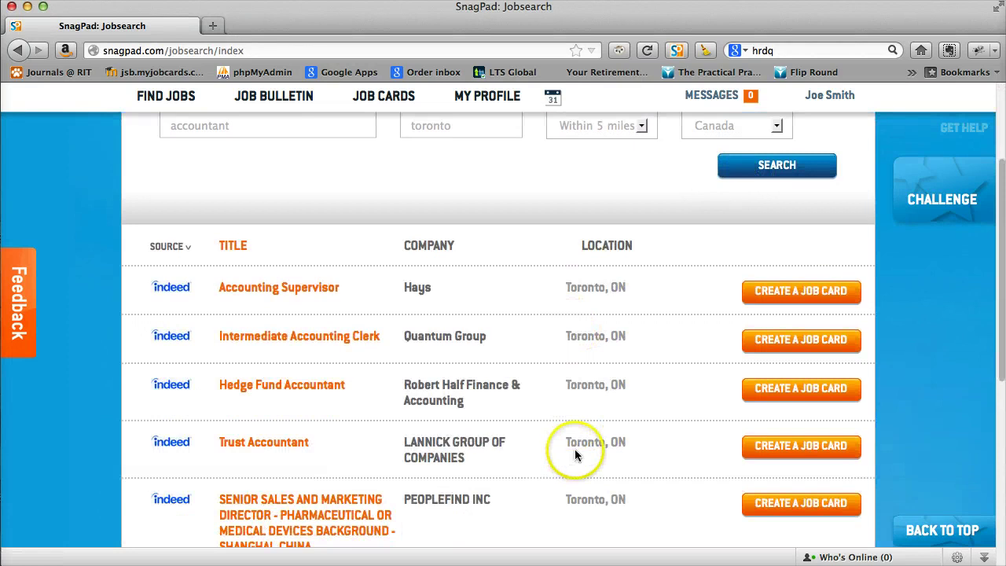
scroll(576, 444, down, 5)
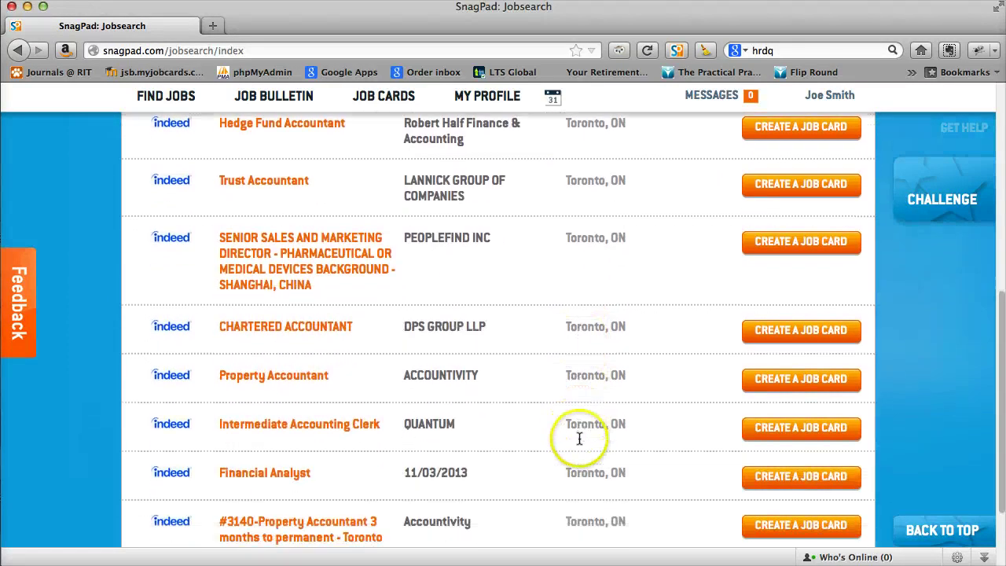
scroll(580, 440, up, 10)
scroll(561, 433, down, 3)
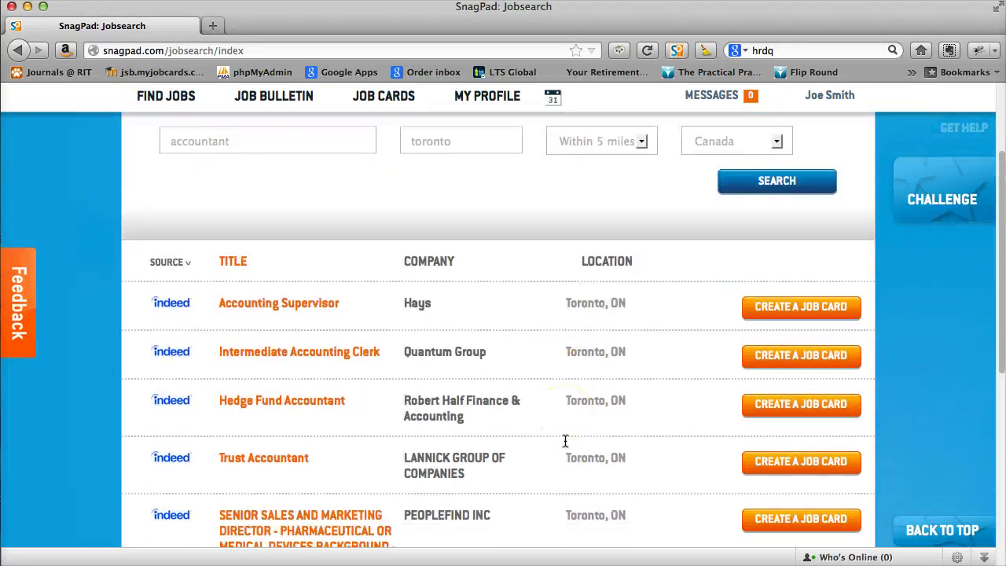
scroll(254, 305, down, 1)
Review the Hays Accounting Supervisor details and its original Indeed posting, then close them.
click(256, 291)
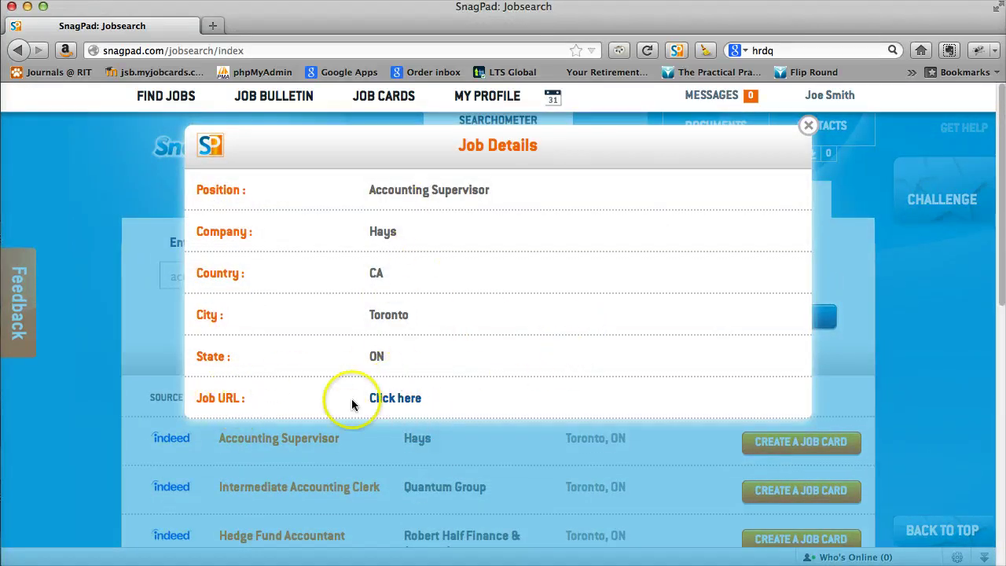
click(397, 398)
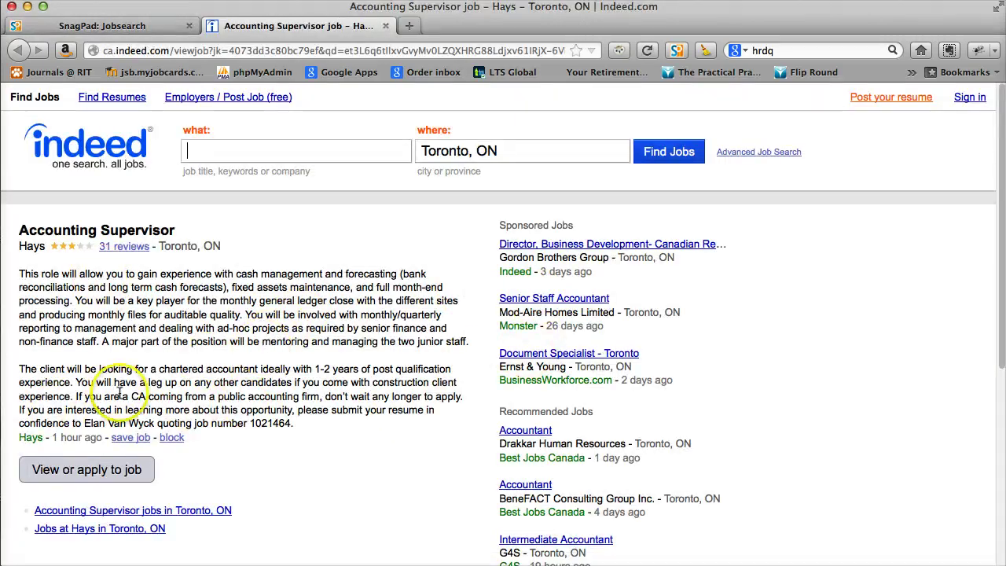
click(386, 26)
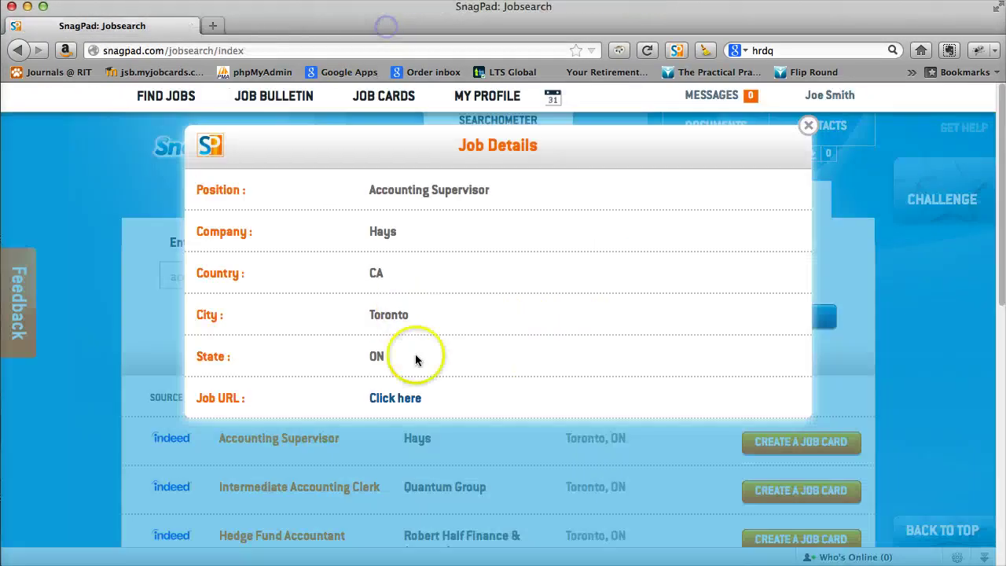
click(807, 129)
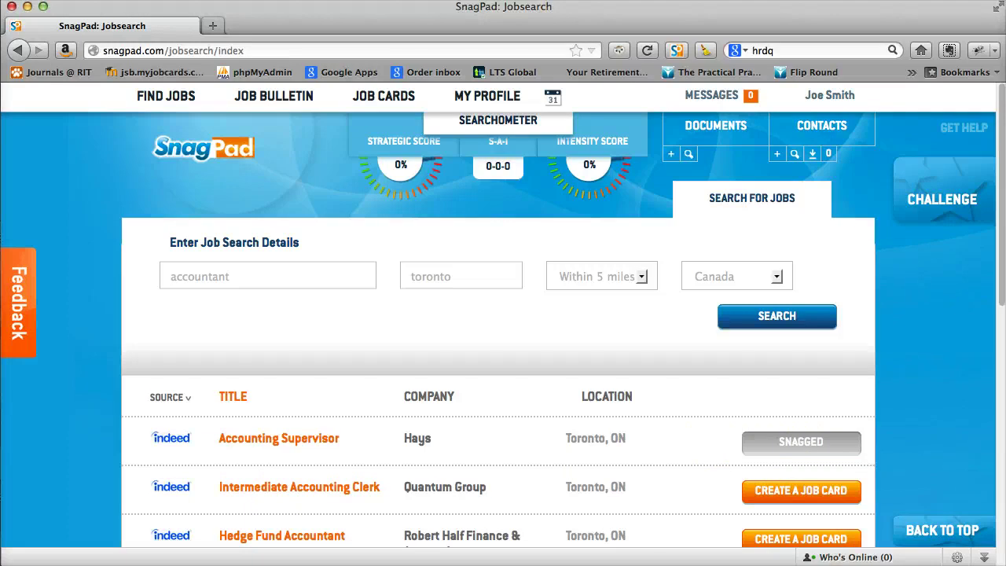
Go to Job Cards > My Pad to see the Hays Accounting Supervisor card.
click(386, 100)
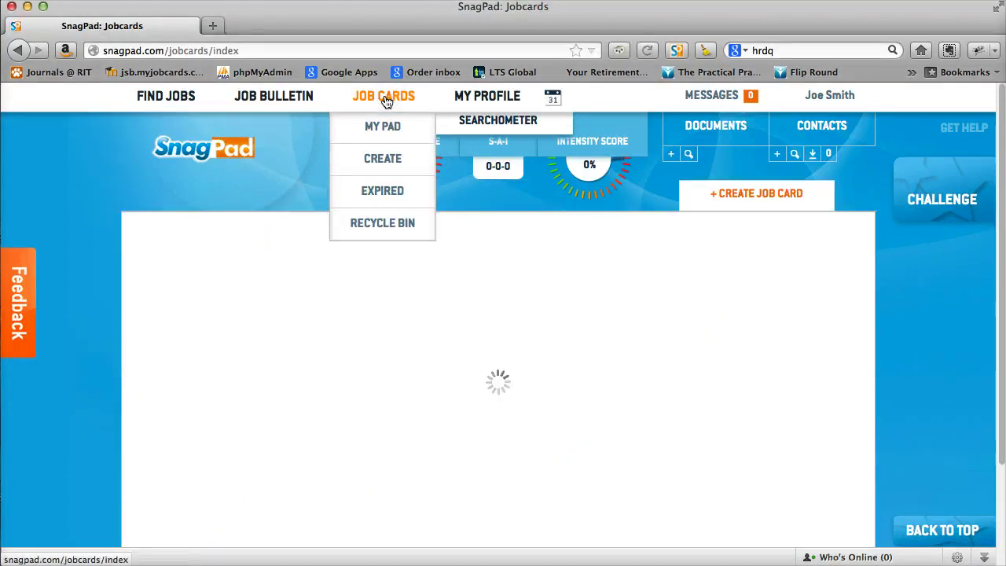
click(384, 124)
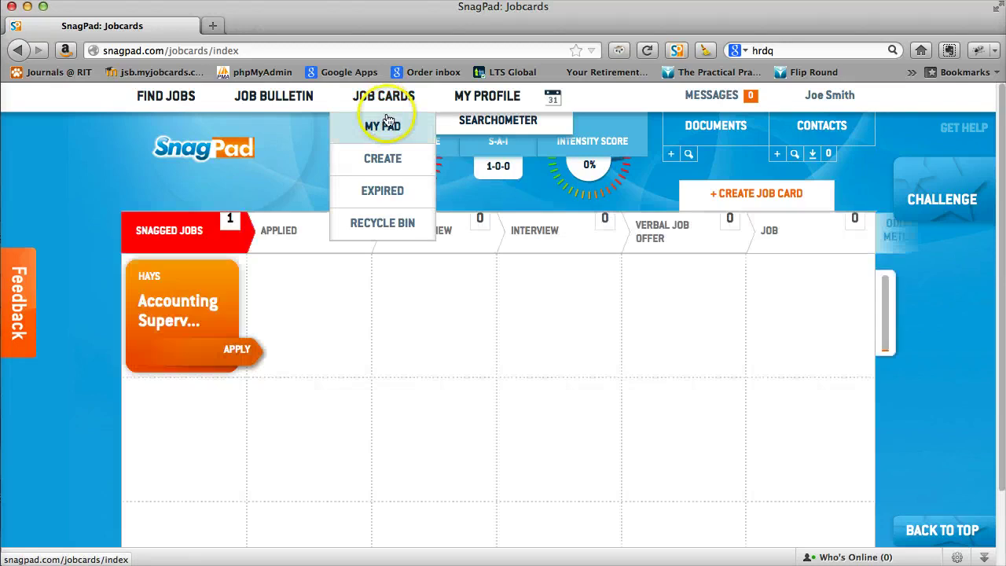
mouse_move(189, 297)
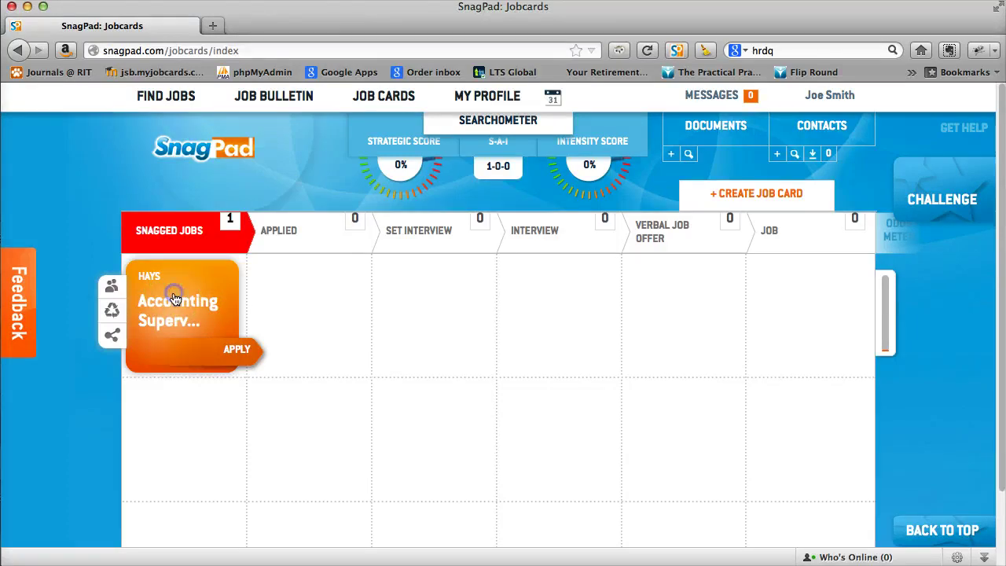
Expand the Hays card and show its Apply checklist of six pre-application tasks.
click(183, 311)
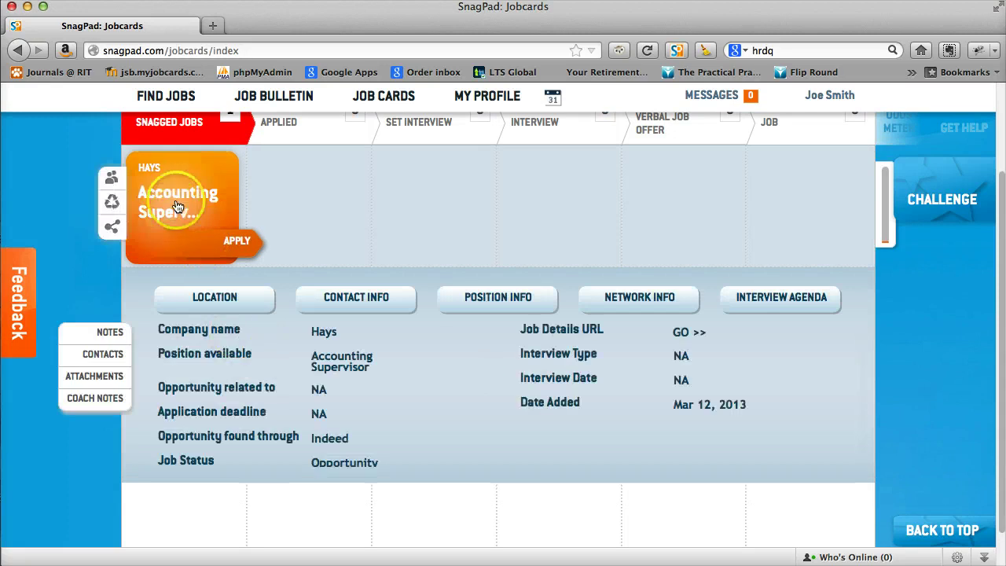
mouse_move(183, 191)
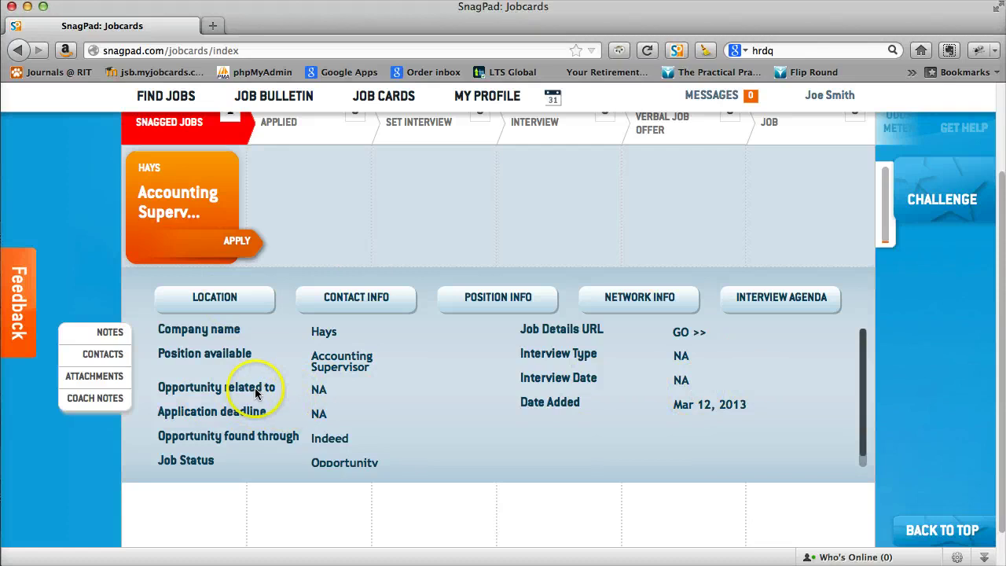
click(236, 244)
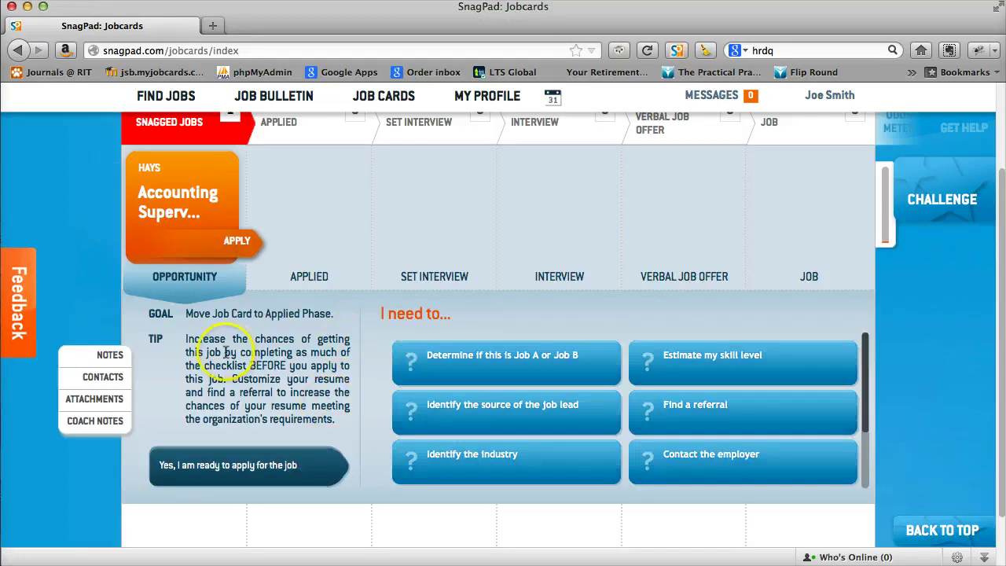
Open the 'Job A or Job B' task and watch its explanatory video.
click(471, 360)
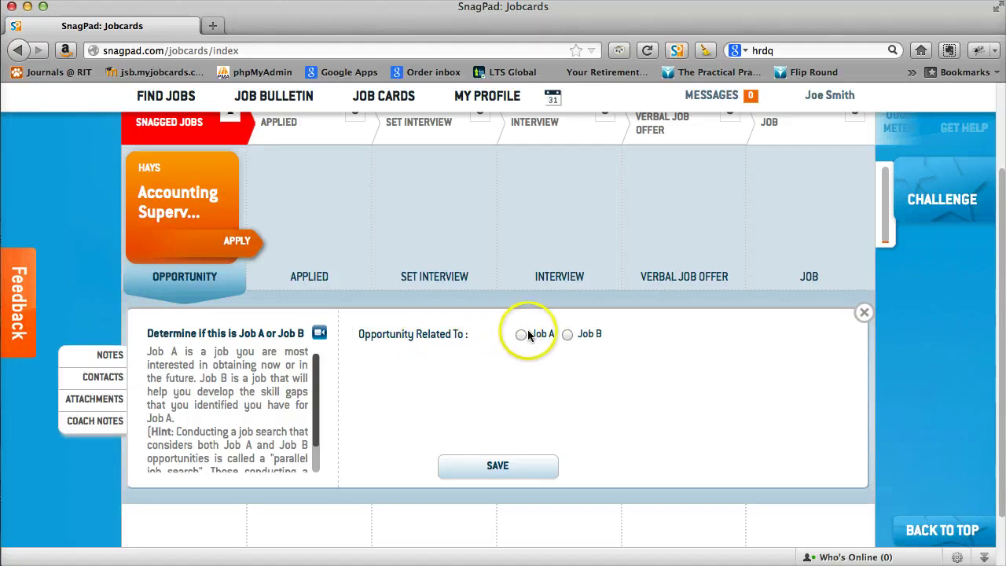
scroll(213, 404, down, 2)
scroll(283, 378, up, 2)
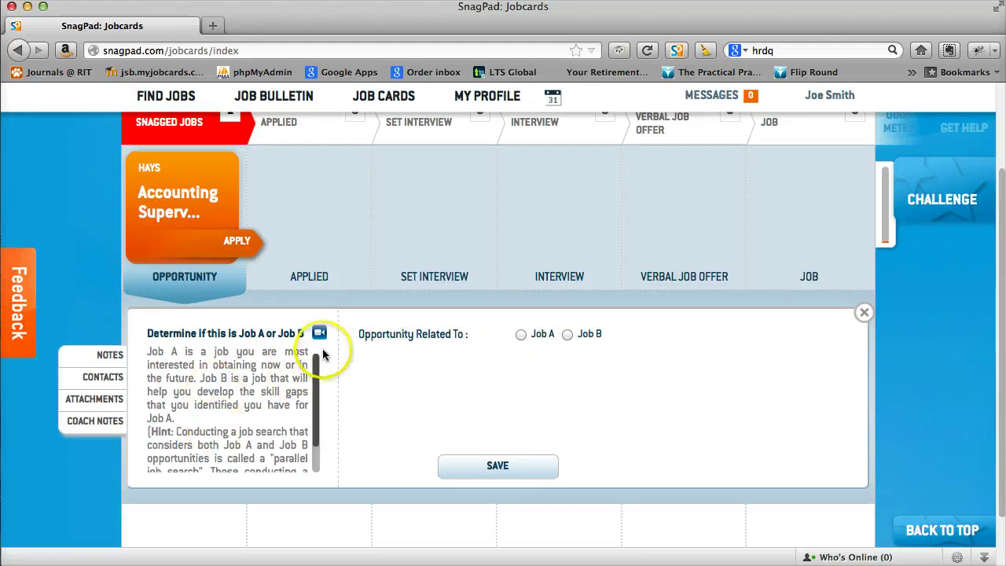
click(320, 335)
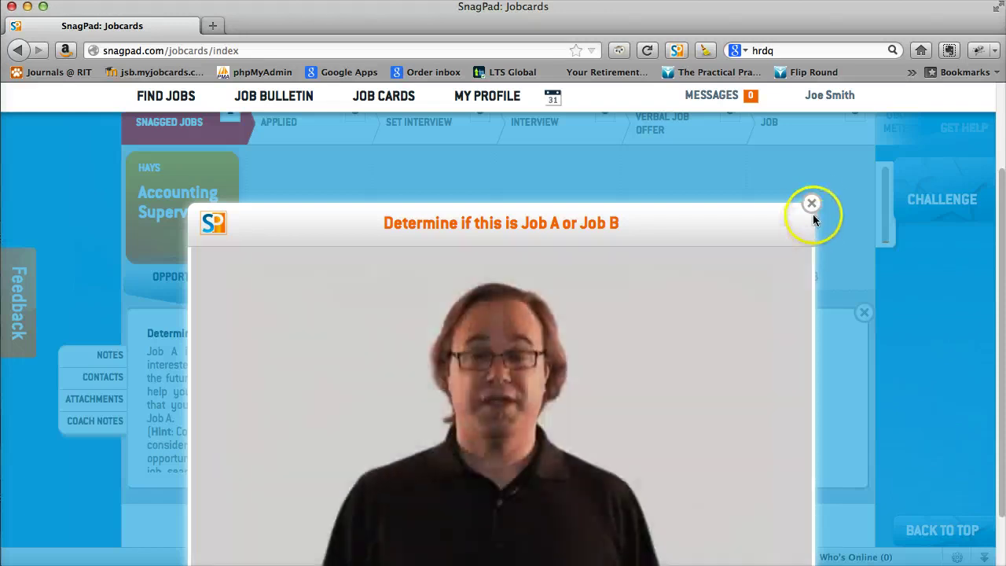
click(813, 205)
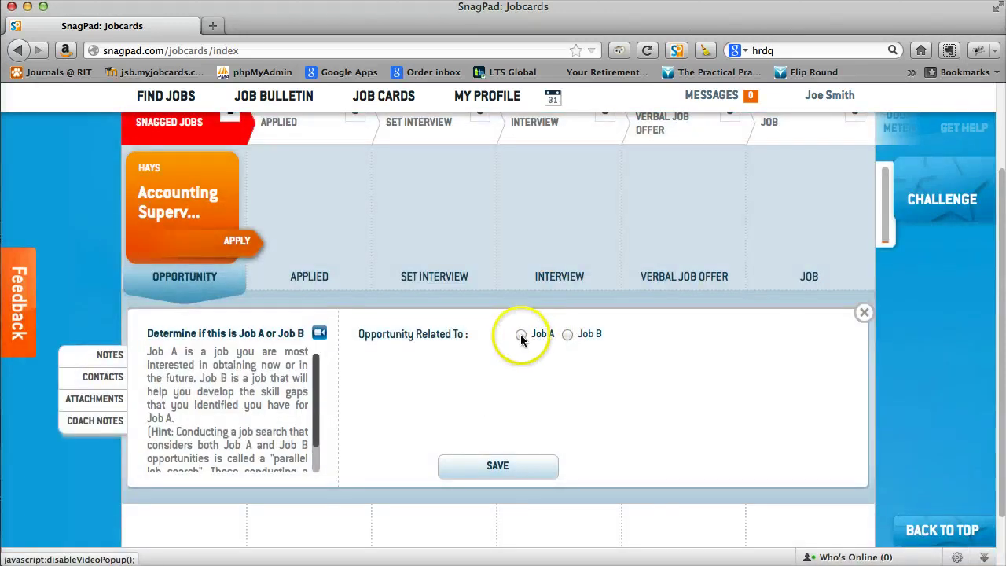
Classify the posting as Job B with Administration and Management, Location and Make Contacts, and save.
click(521, 334)
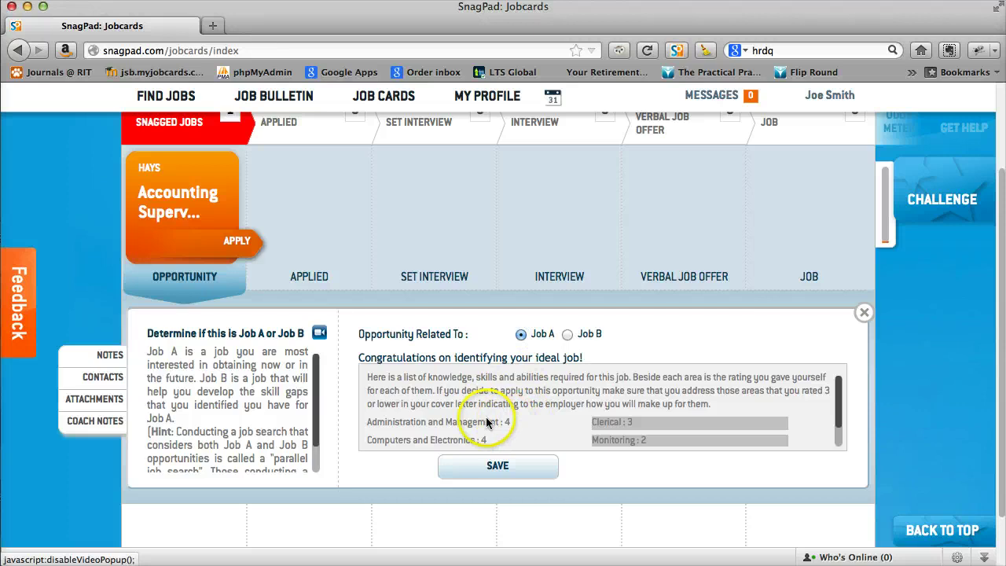
scroll(487, 423, down, 1)
scroll(488, 423, up, 1)
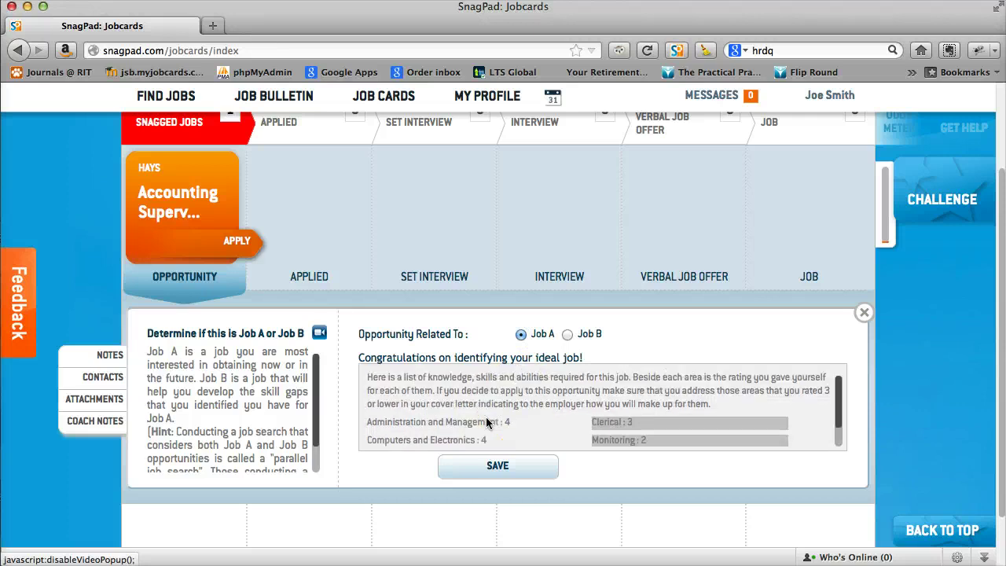
scroll(538, 417, down, 1)
scroll(550, 416, up, 1)
click(567, 336)
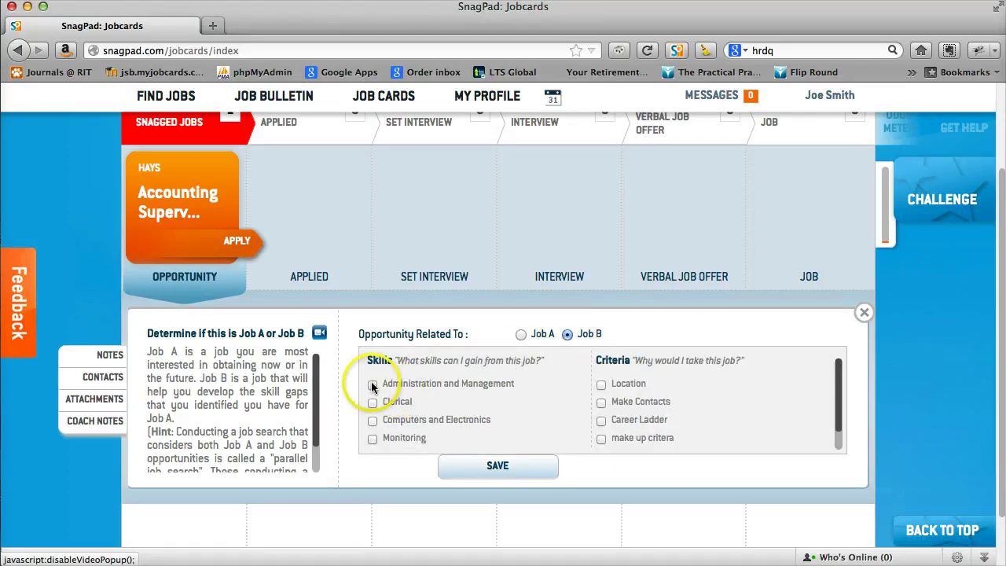
click(372, 385)
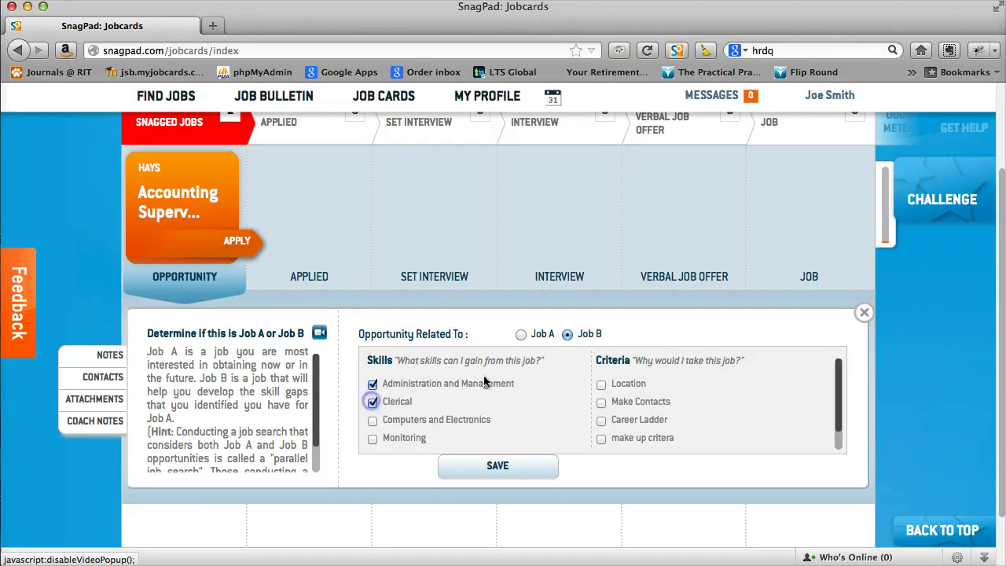
click(602, 385)
click(603, 403)
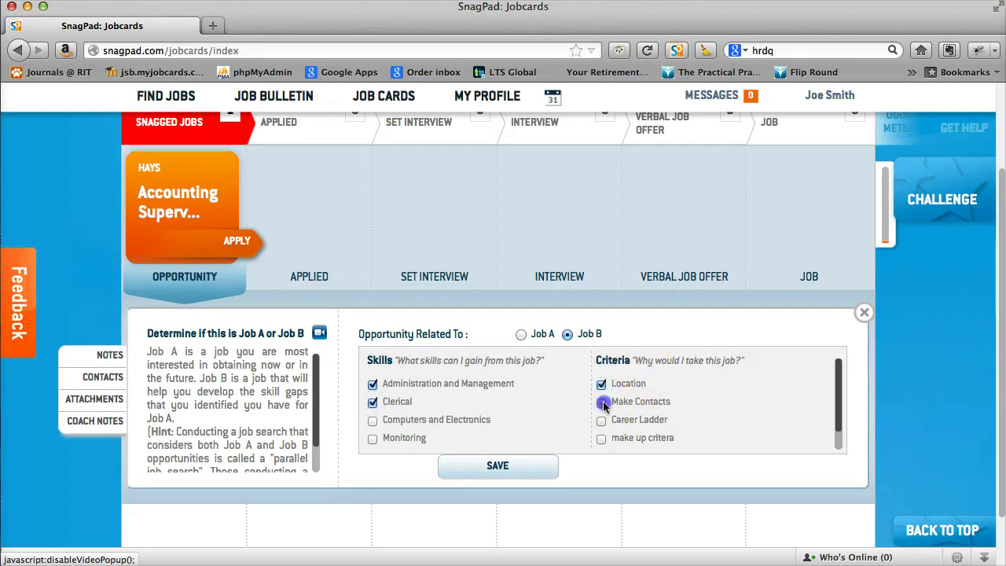
click(492, 466)
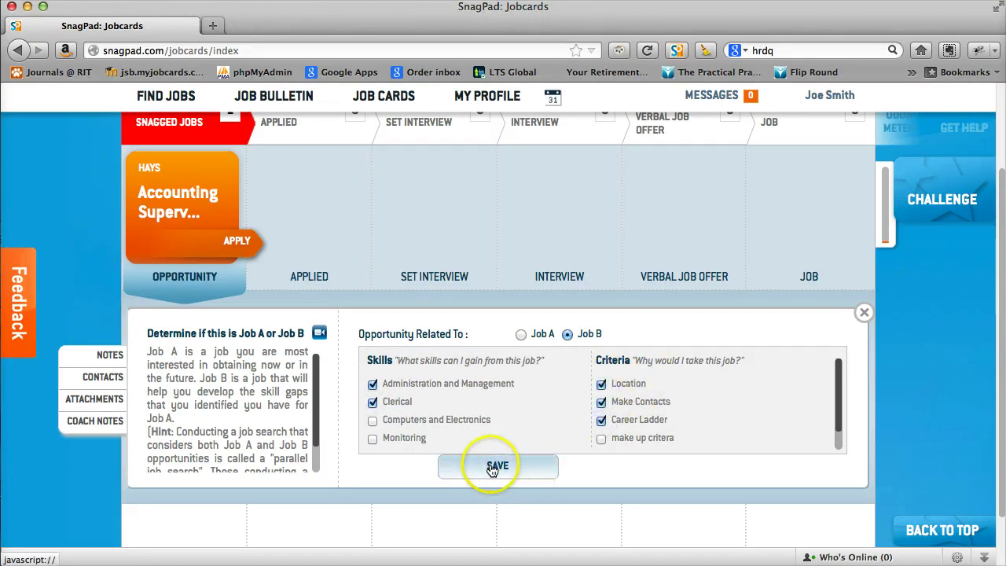
click(446, 393)
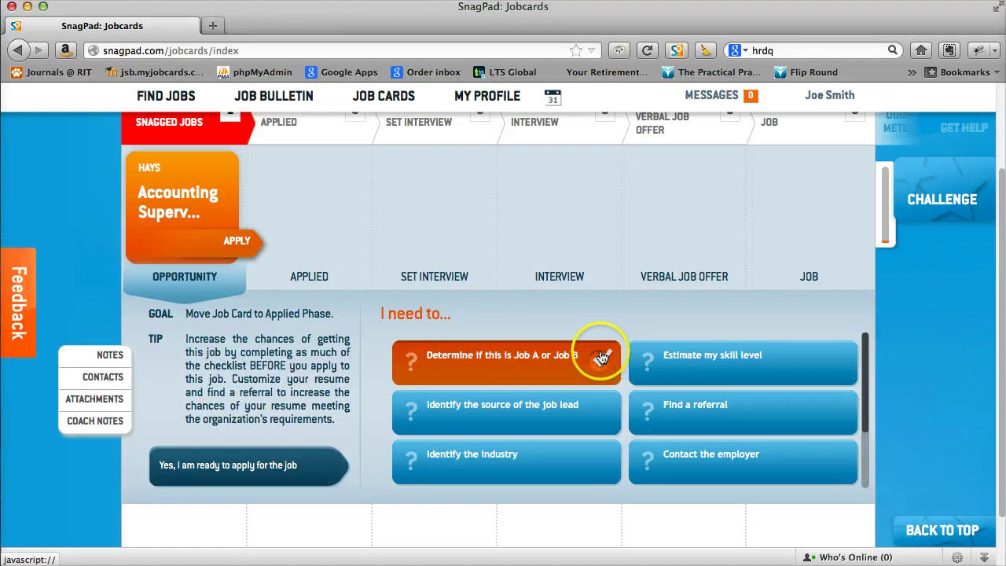
Rate your skill match on the slider, save it, and open the posting to apply.
click(692, 360)
click(498, 386)
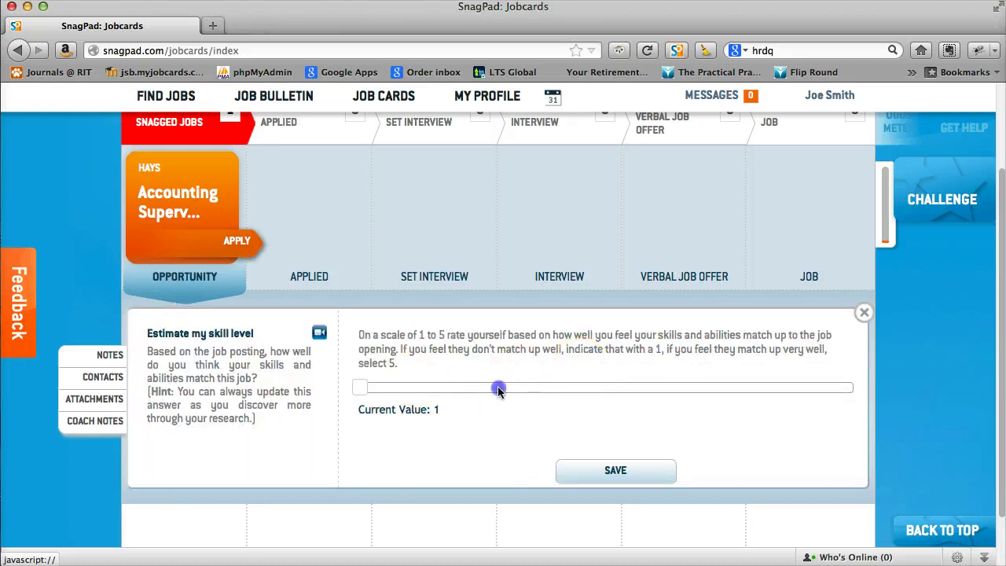
click(617, 474)
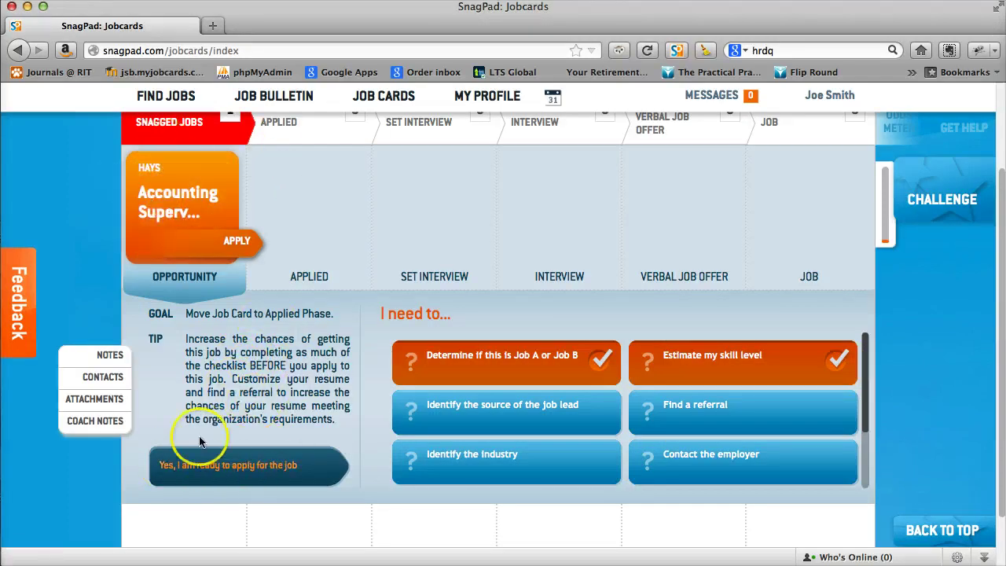
click(223, 469)
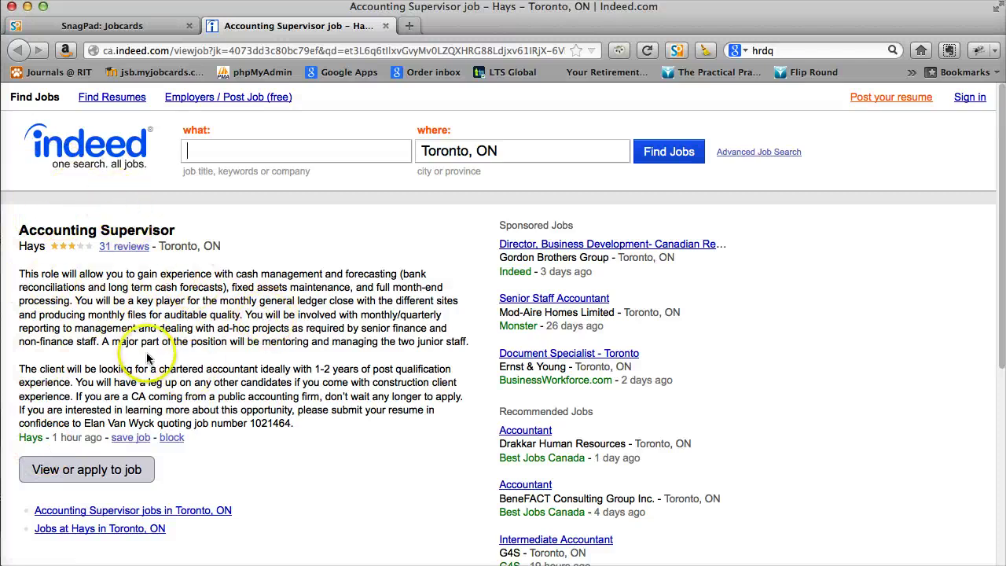
View the employer's Hays posting, close it, and return to the SnagPad Jobcards tab.
click(88, 470)
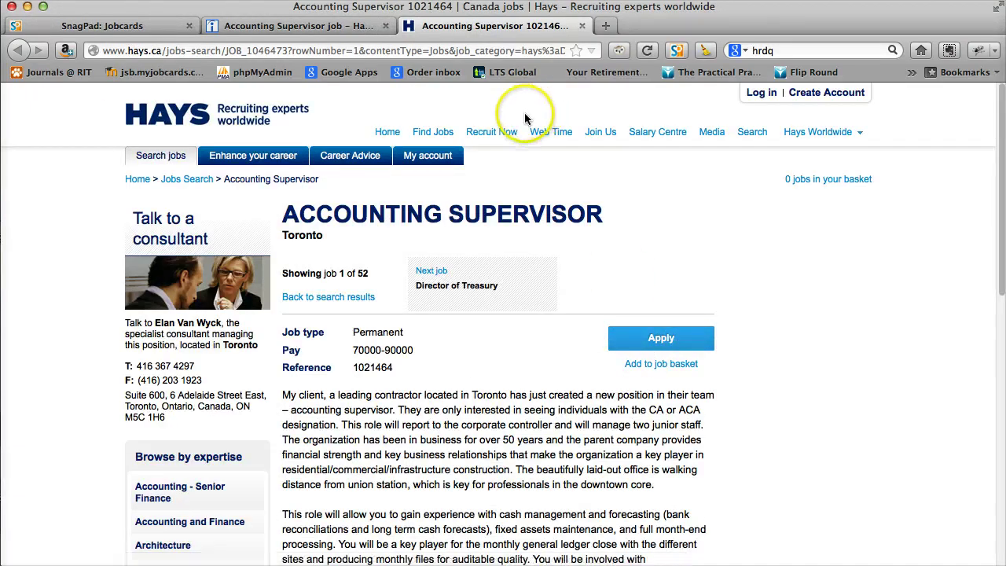
click(582, 27)
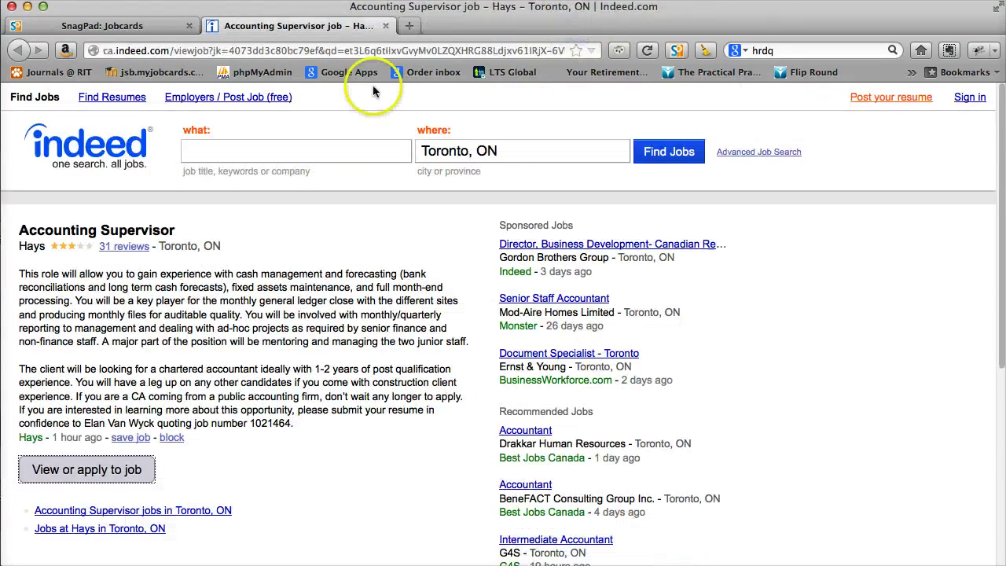
click(112, 25)
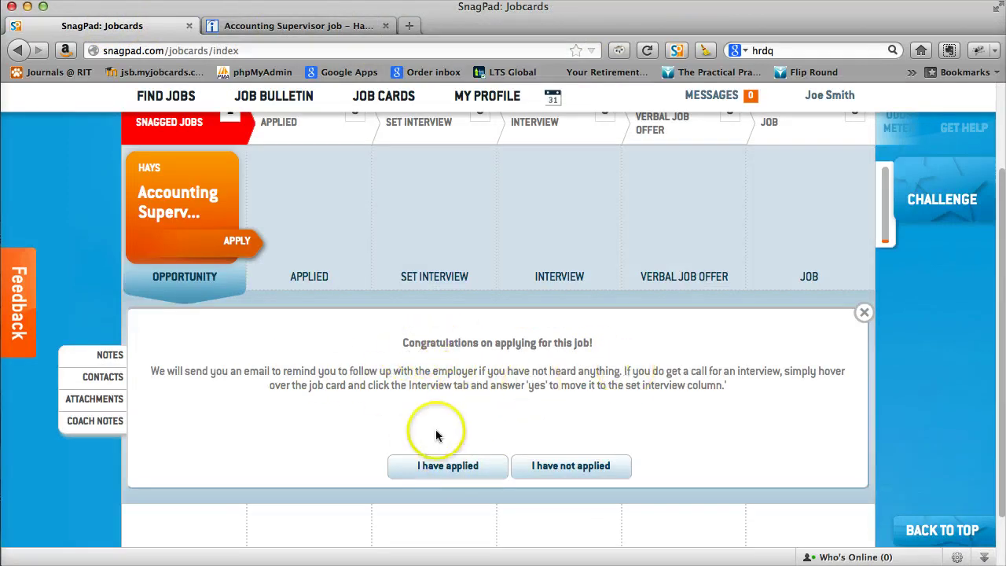
Confirm the application was submitted and open the applied card's details.
click(446, 470)
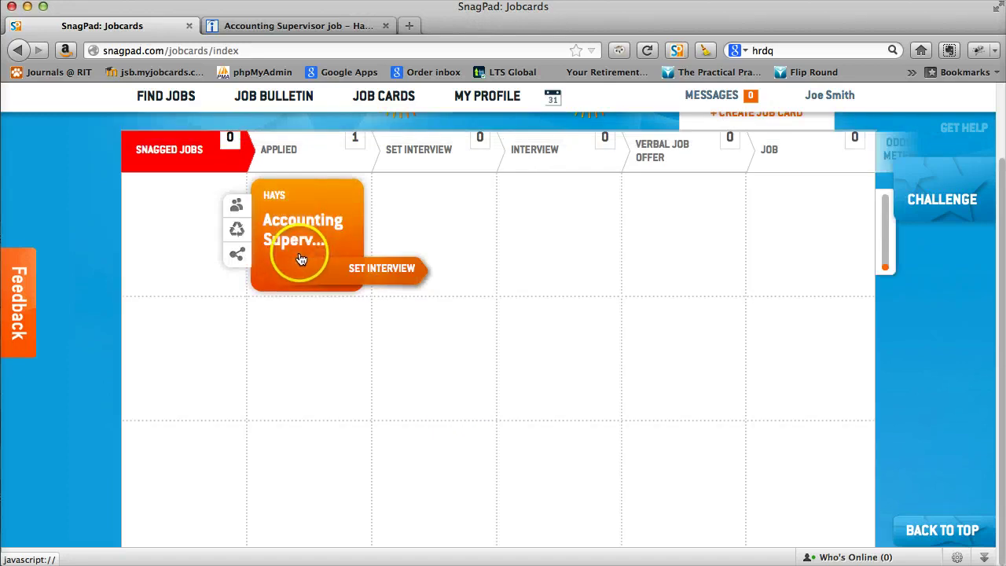
click(300, 259)
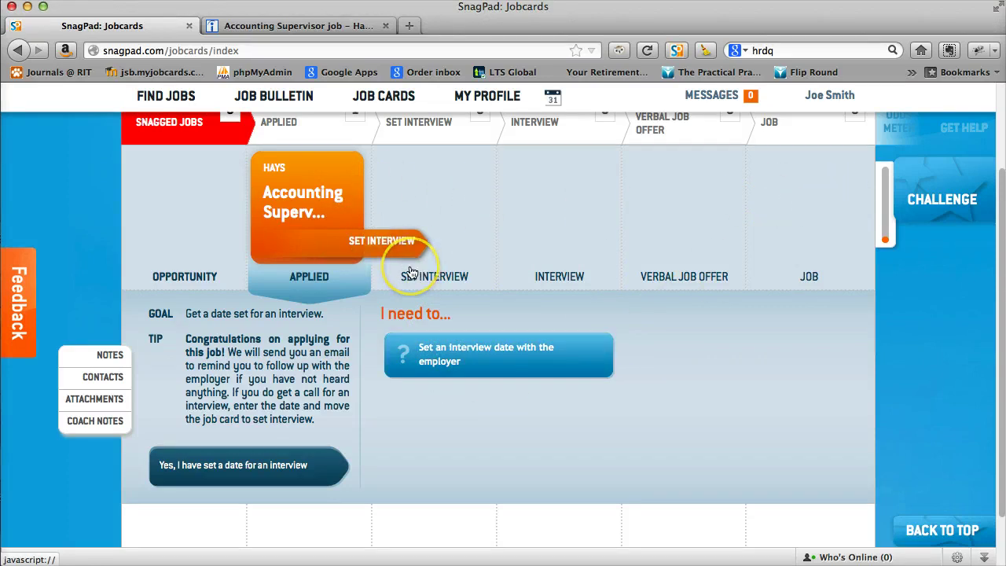
scroll(412, 273, up, 2)
scroll(412, 273, up, 1)
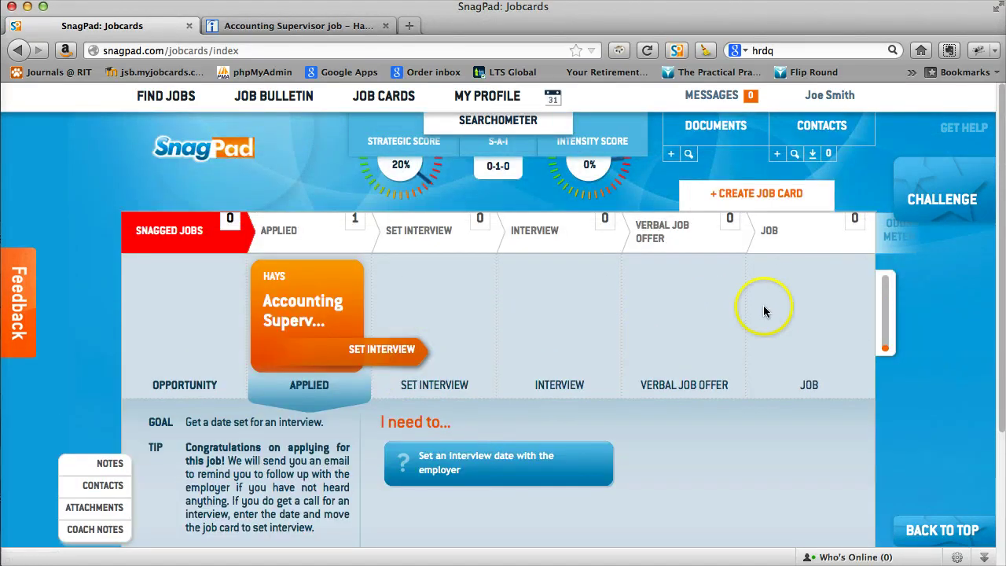
Expand the odds meter to check your odds, then collapse it again.
click(875, 314)
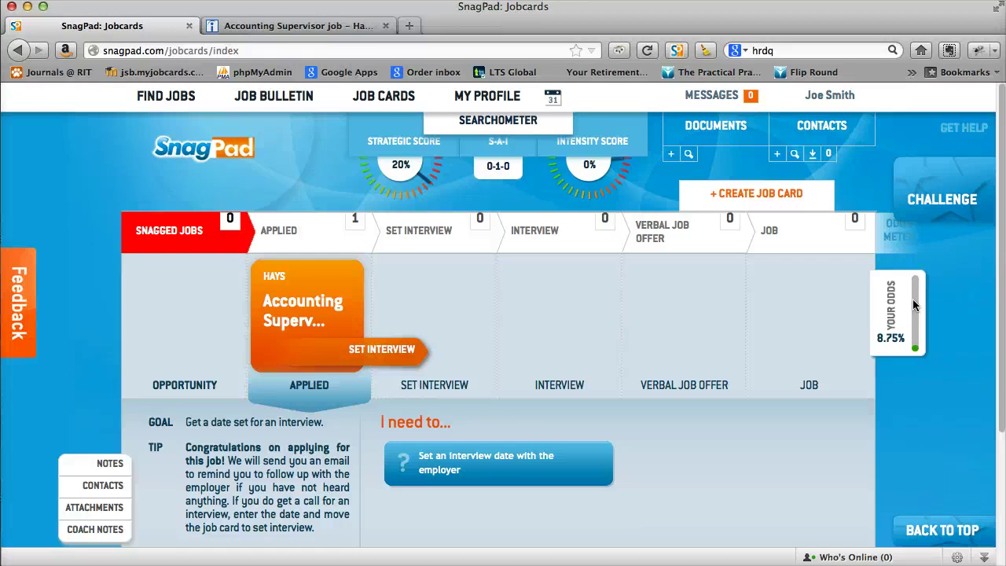
click(50, 314)
click(72, 302)
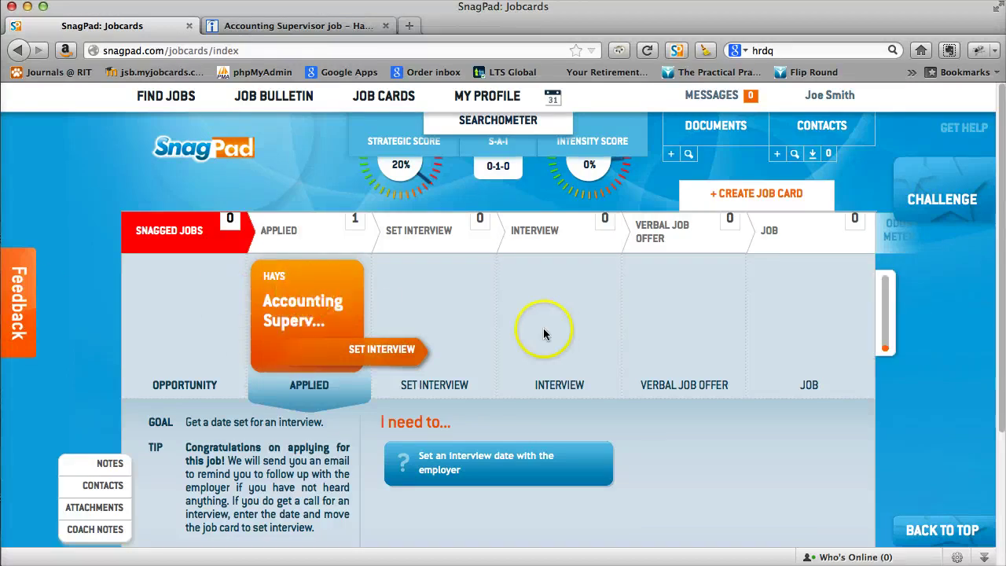
mouse_move(290, 310)
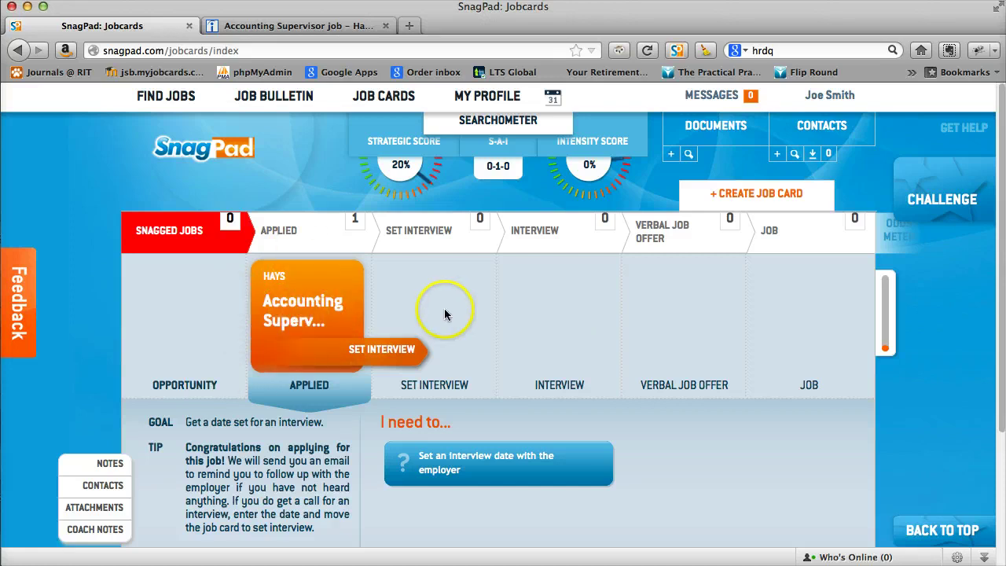
mouse_move(892, 299)
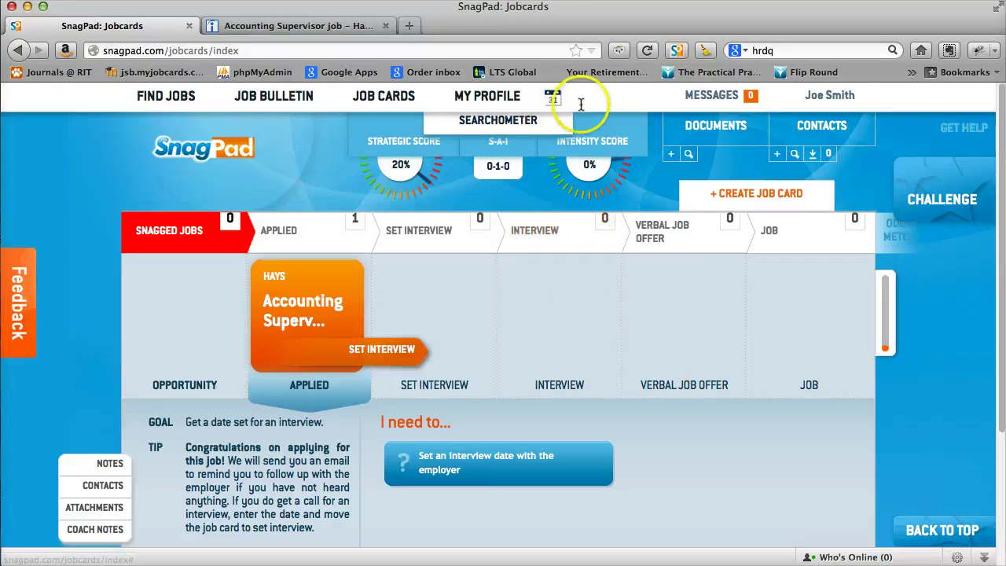
Close the card details, check the March 2013 calendar, and drag the Daily Digest email into view.
click(586, 95)
click(553, 100)
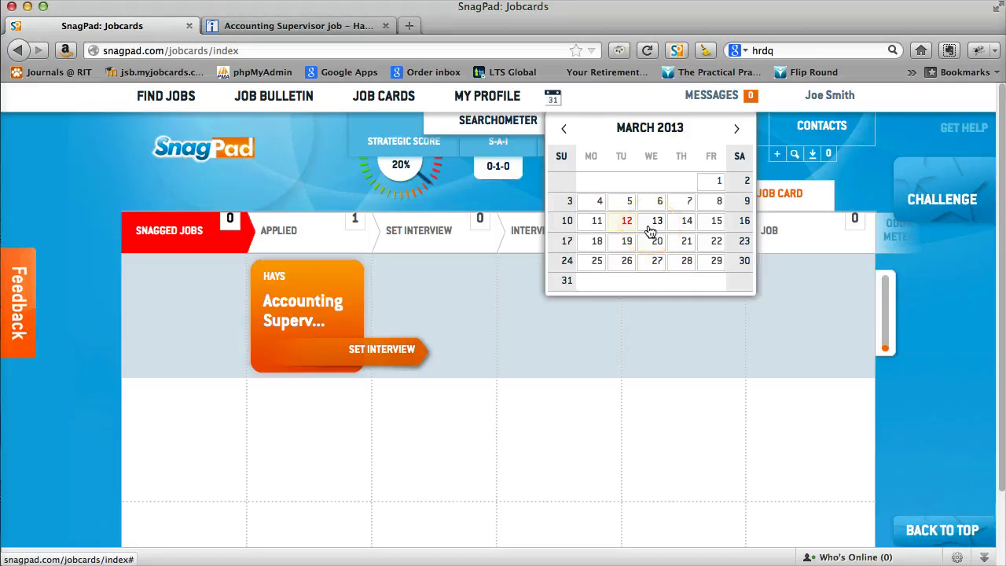
click(617, 344)
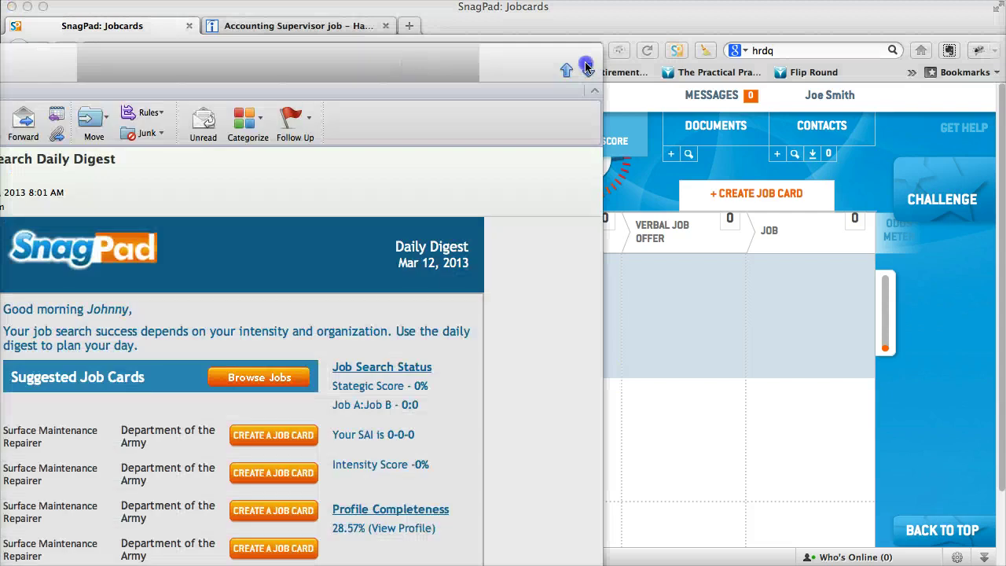
drag(318, 67, 709, 20)
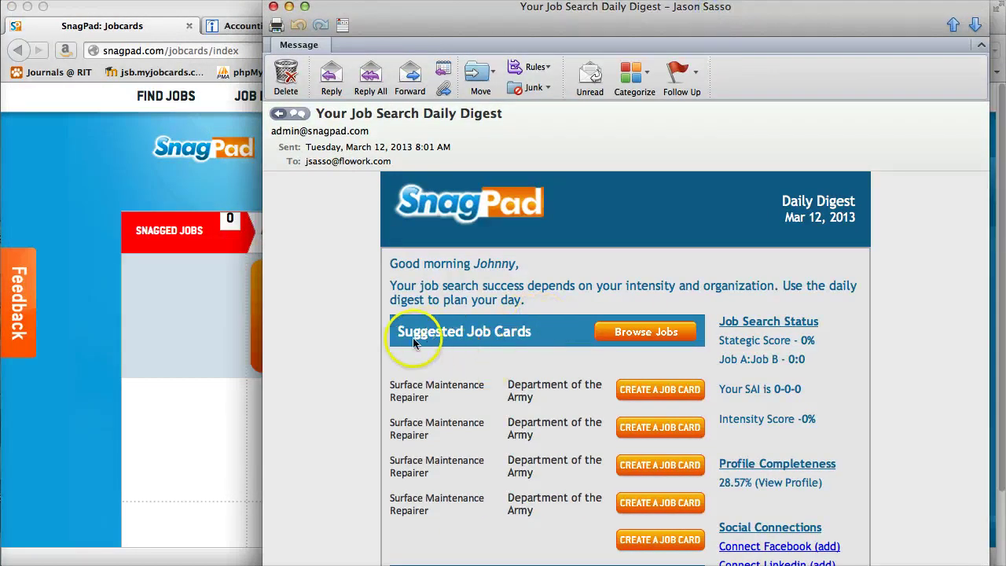
Scroll through the Mar 12, 2013 Daily Digest email, then close it.
scroll(480, 415, down, 2)
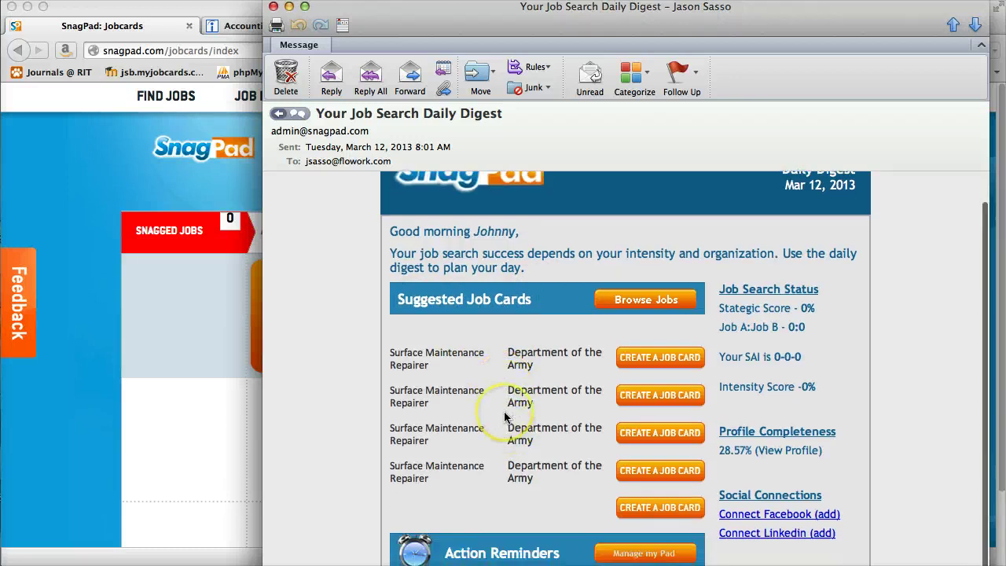
scroll(500, 416, down, 2)
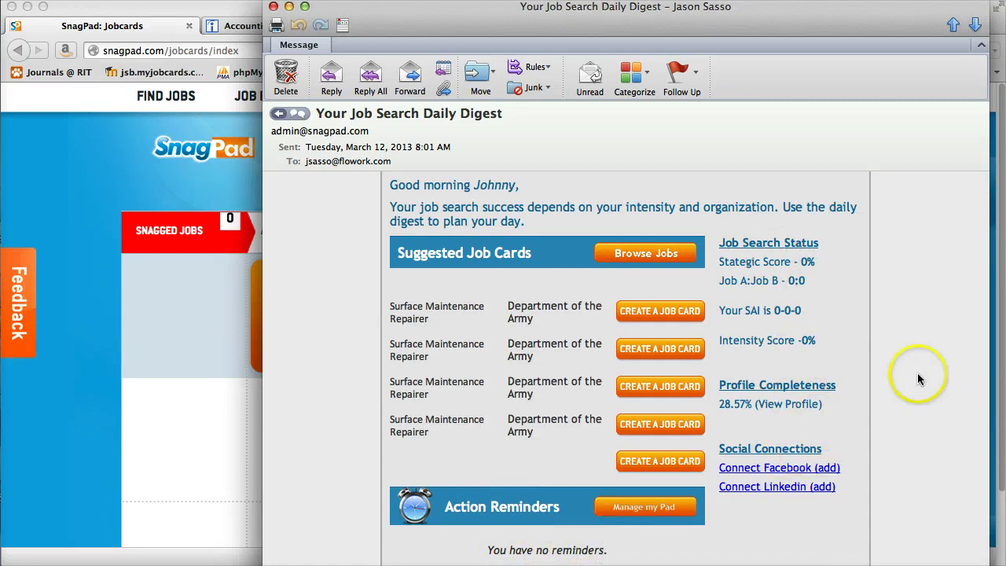
click(273, 7)
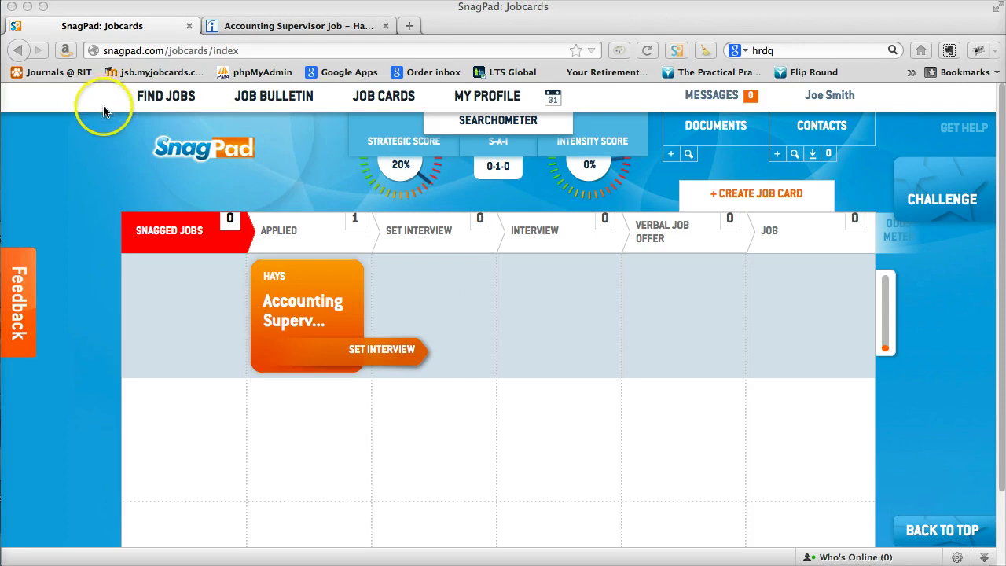
scroll(93, 111, down, 1)
scroll(93, 111, up, 1)
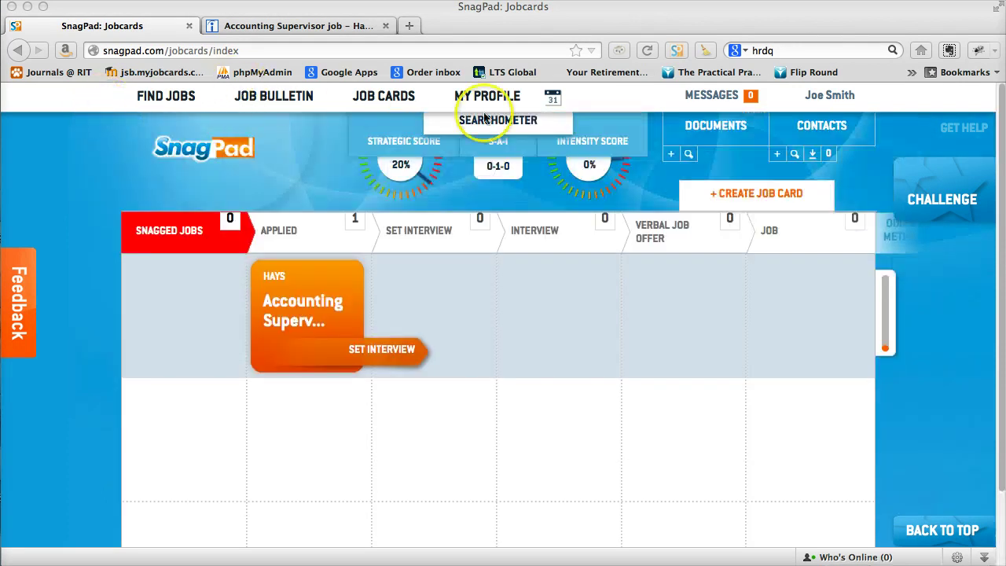
click(268, 95)
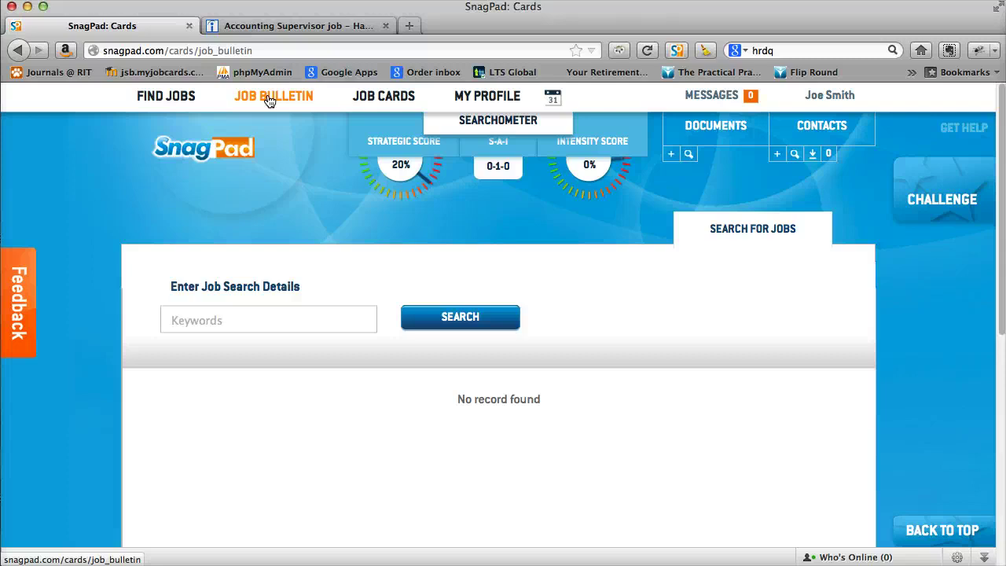
click(272, 99)
mouse_move(376, 102)
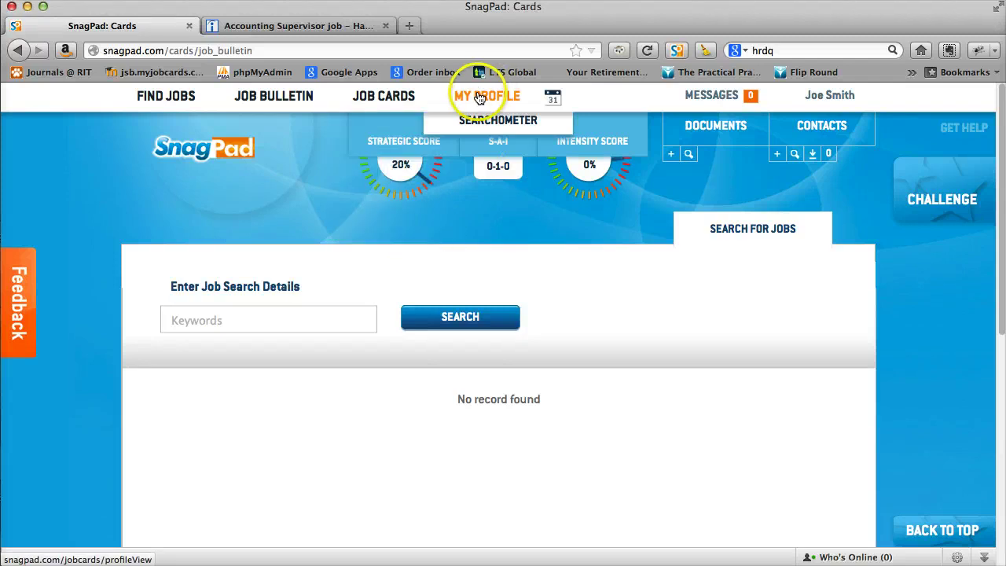
click(401, 98)
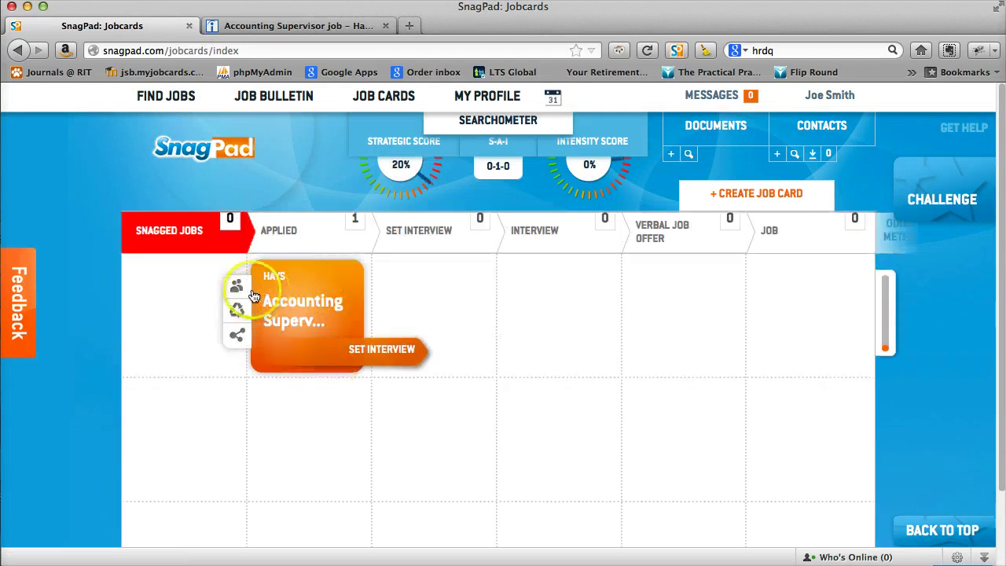
Open the Hays Accounting Supervisor card's details and check Network Info, which shows no contacts.
click(236, 288)
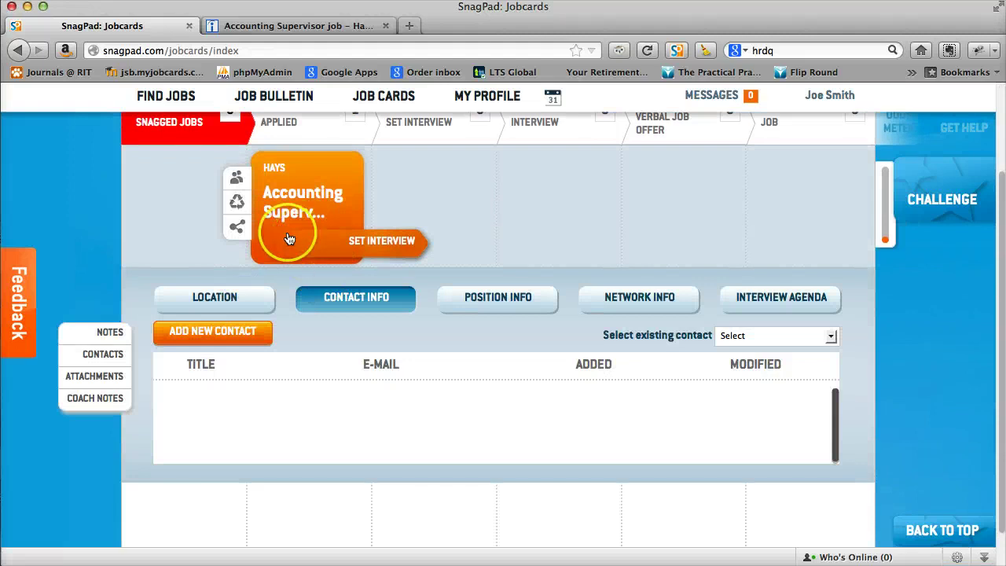
click(237, 208)
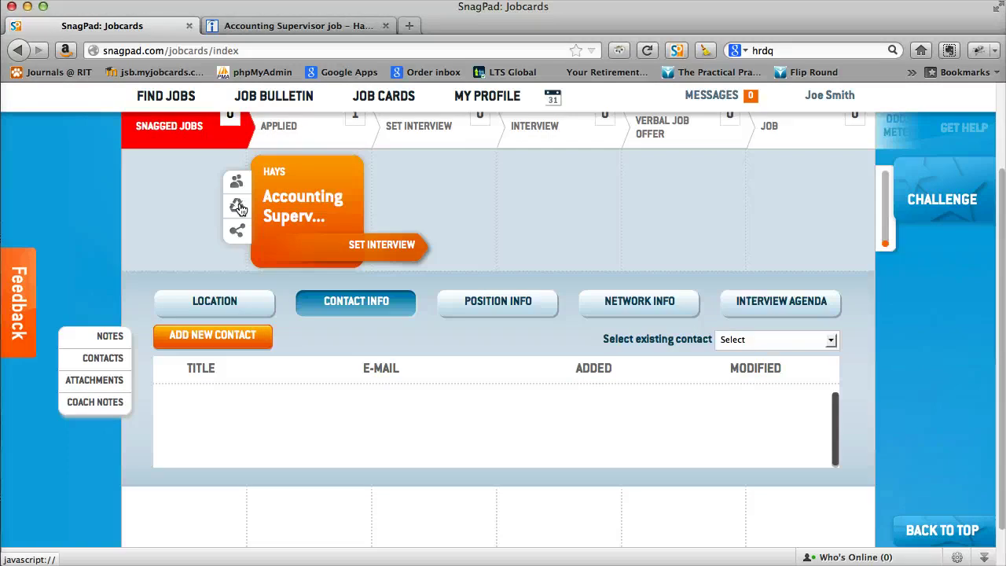
click(235, 229)
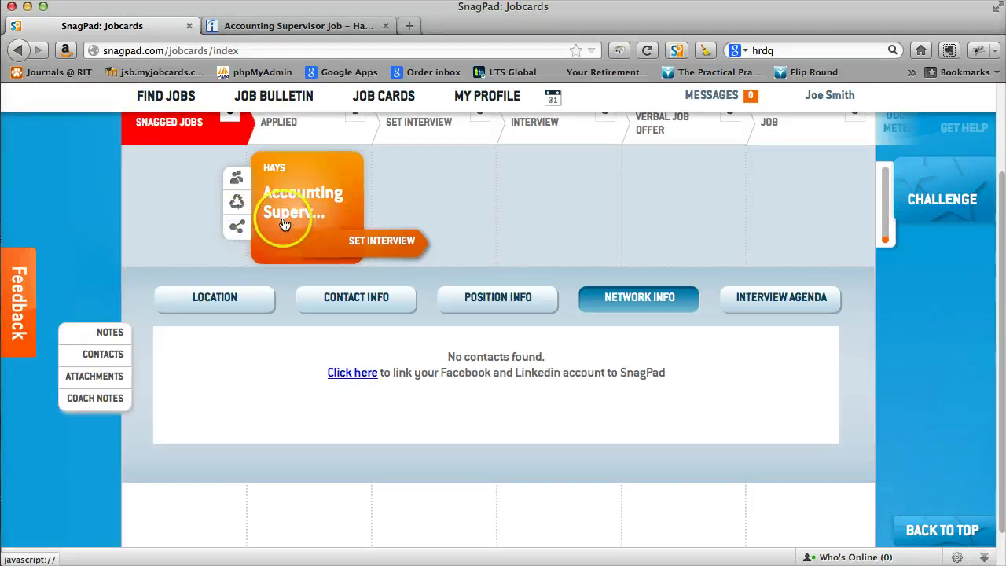
click(317, 344)
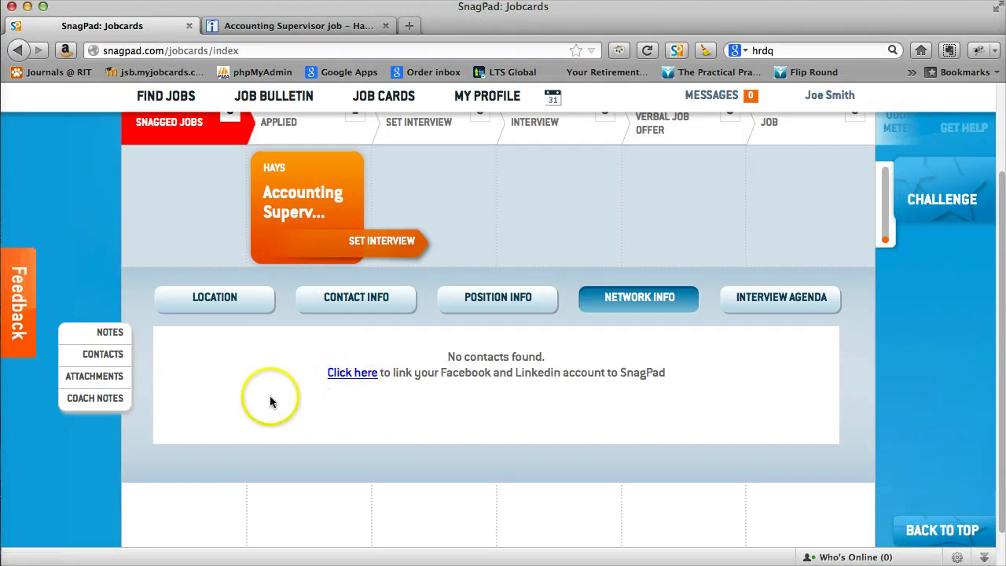
click(106, 335)
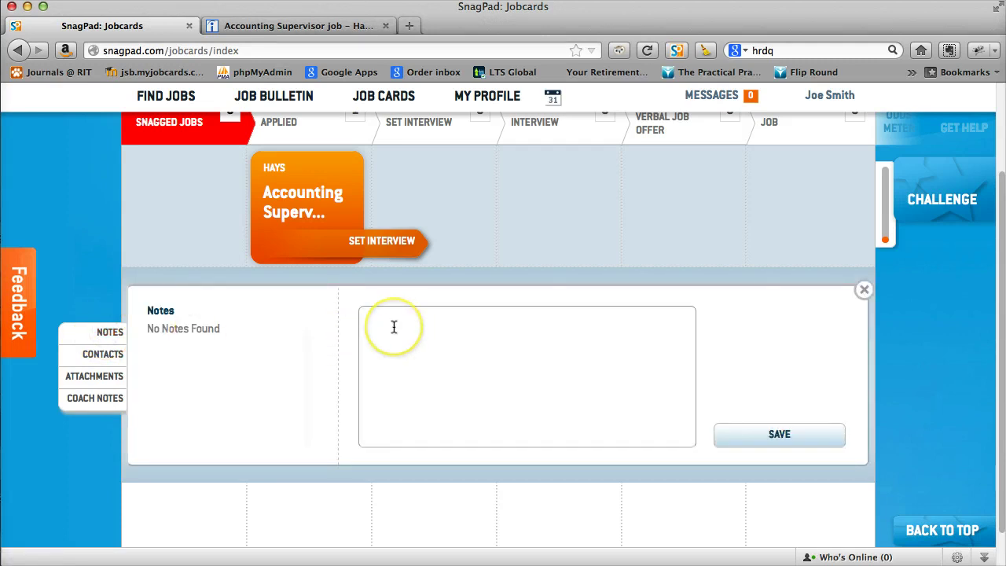
Add and save the note 'test note' on the Accounting Supervisor card.
click(393, 327)
text(test note)
click(799, 429)
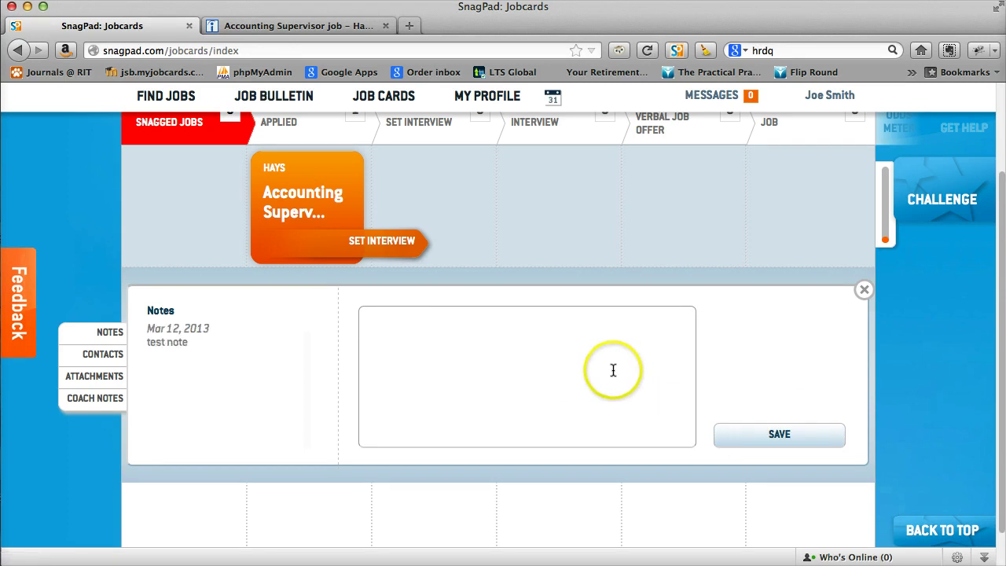
Look through the card's Contacts, Attachments and Coach Notes sections.
click(100, 354)
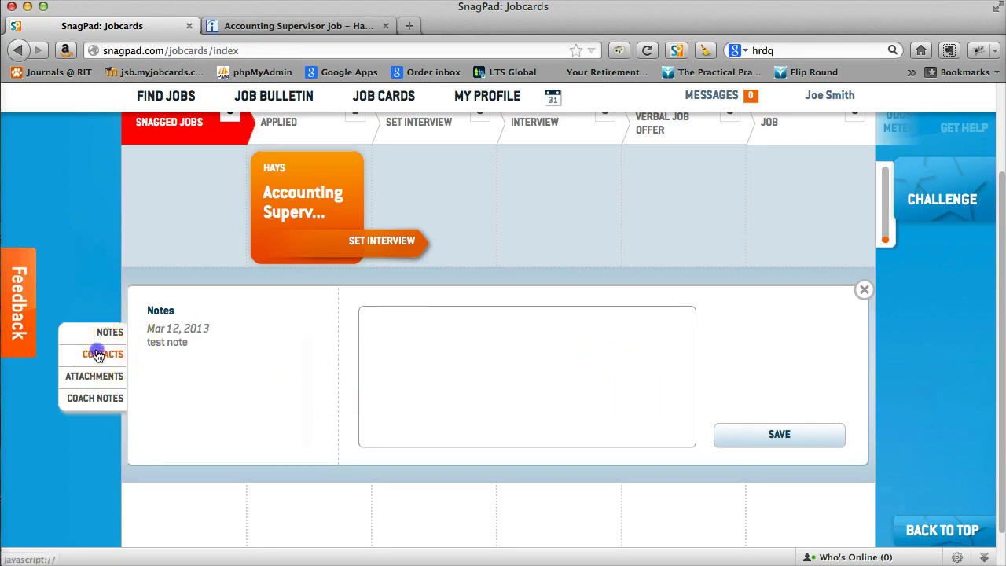
click(118, 378)
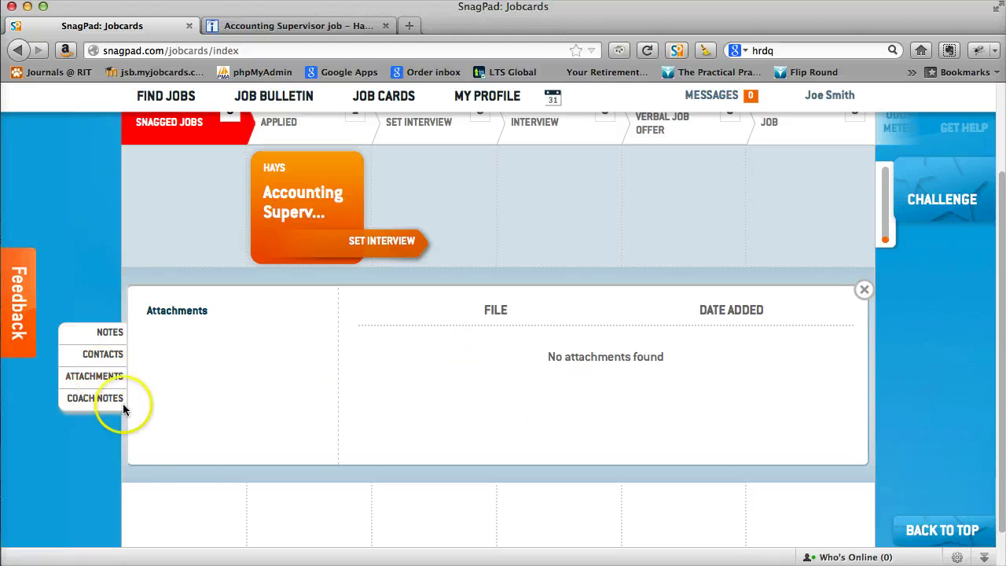
click(80, 403)
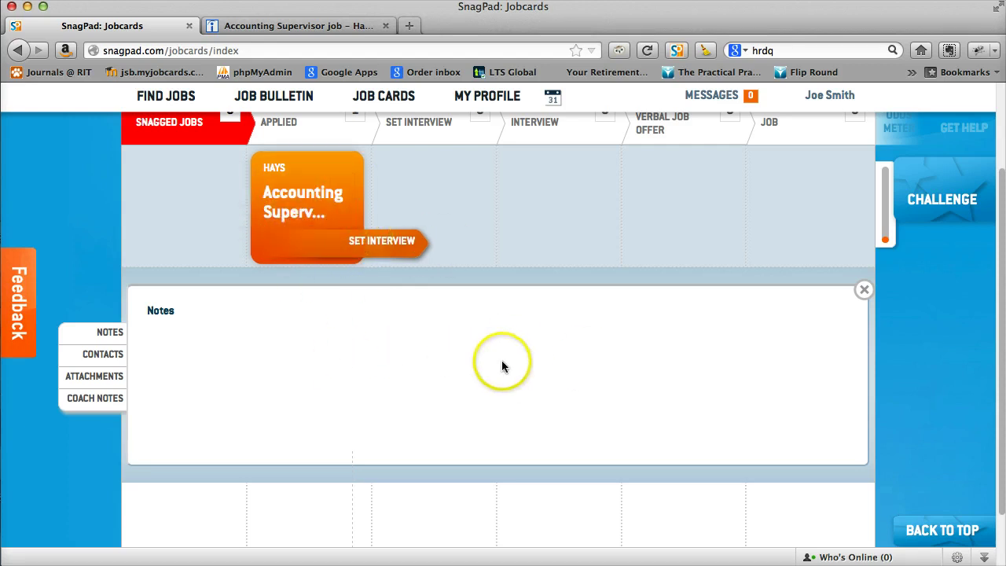
scroll(504, 367, up, 3)
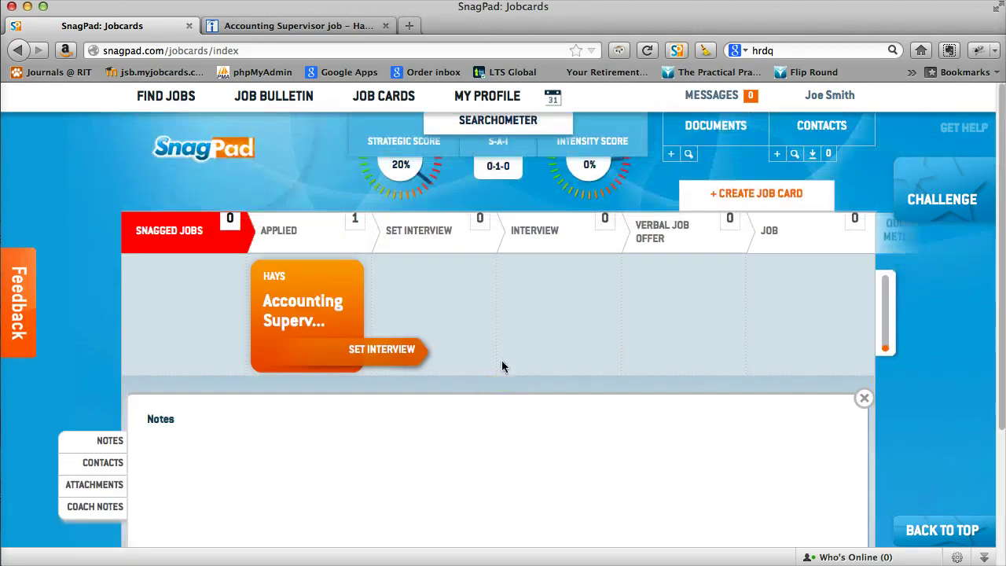
click(396, 159)
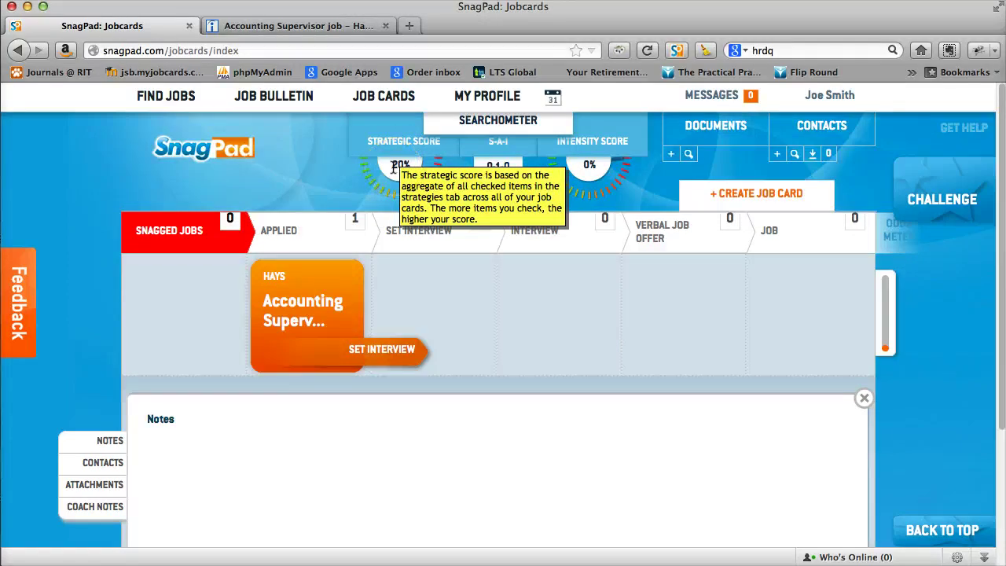
mouse_move(498, 167)
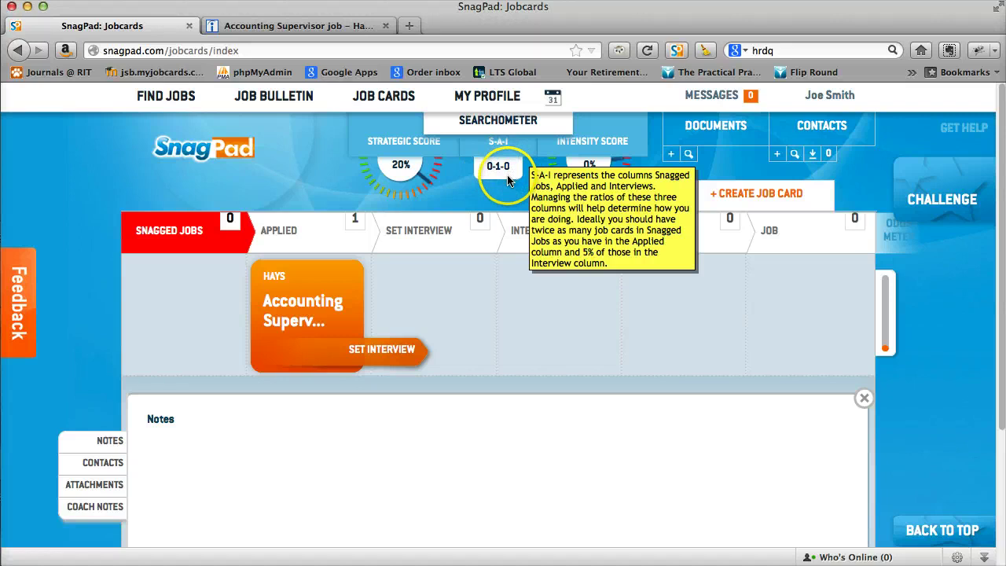
mouse_move(586, 171)
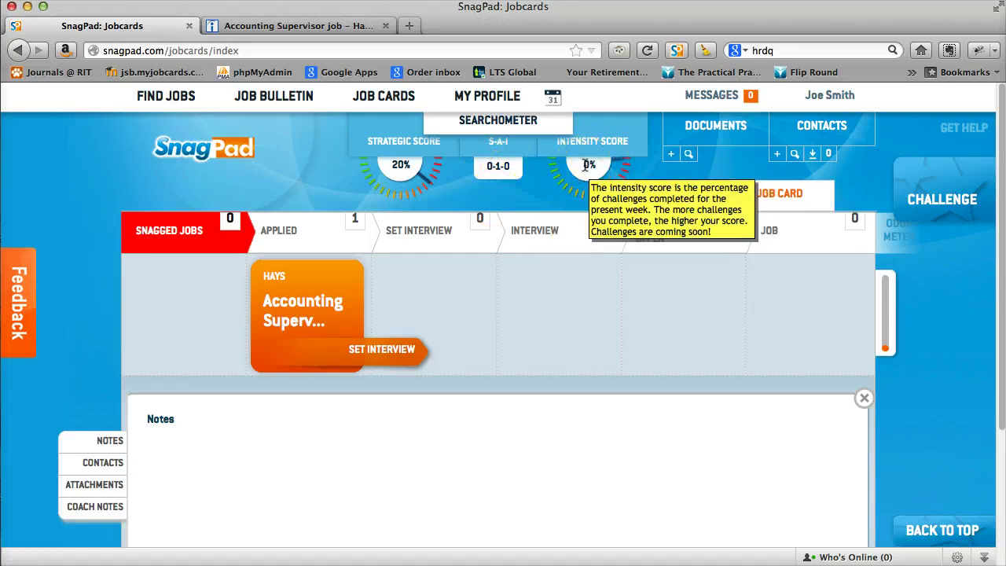
Start the weekly challenge survey; answer Q1 'Just Started' and Q2 'More than a couple of weeks'.
click(937, 196)
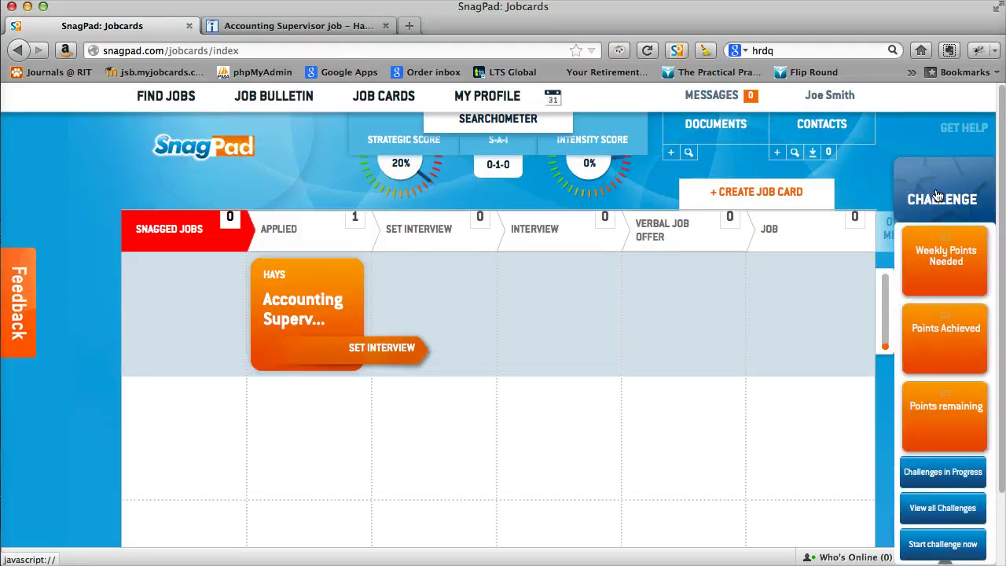
click(932, 551)
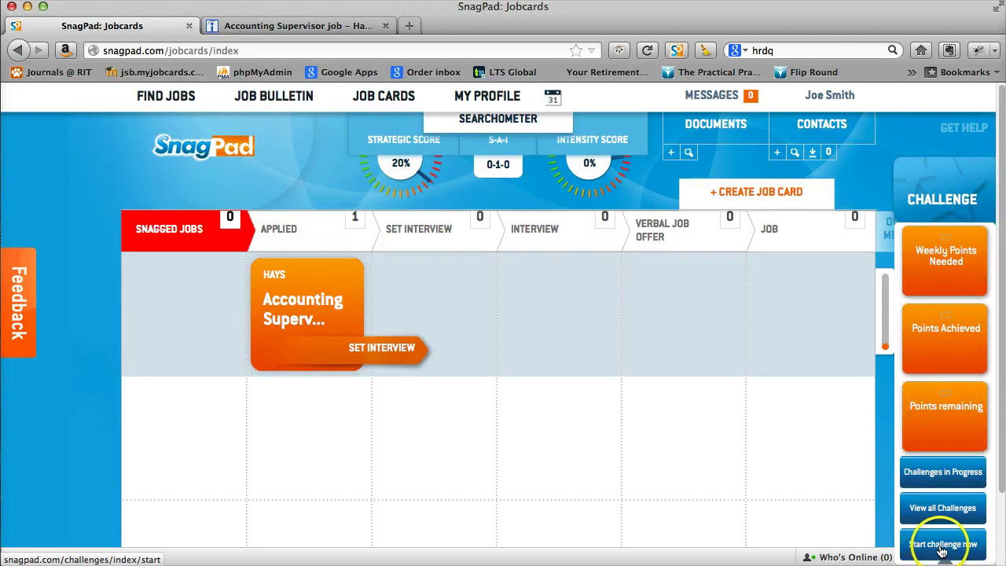
click(942, 553)
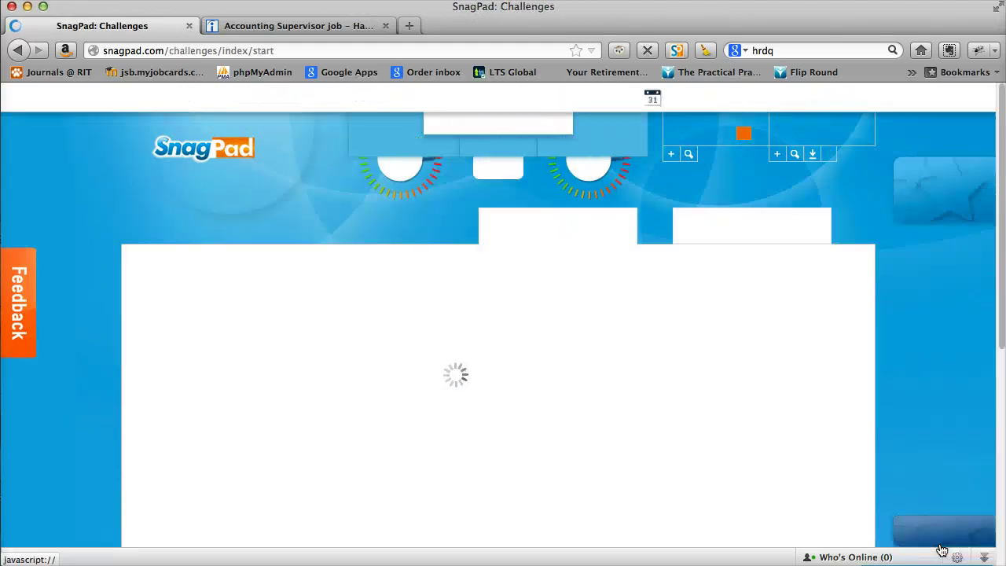
scroll(534, 443, down, 5)
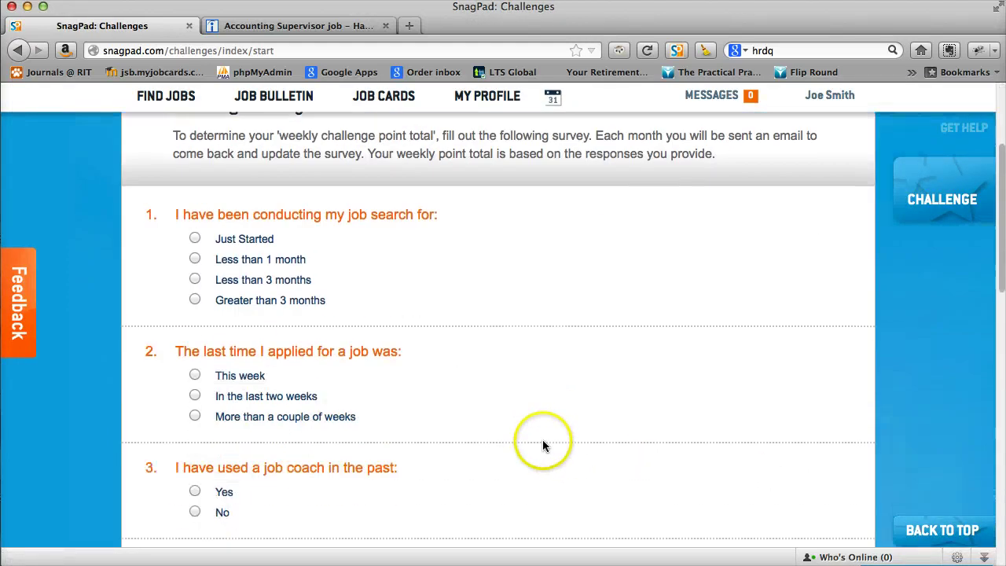
click(194, 233)
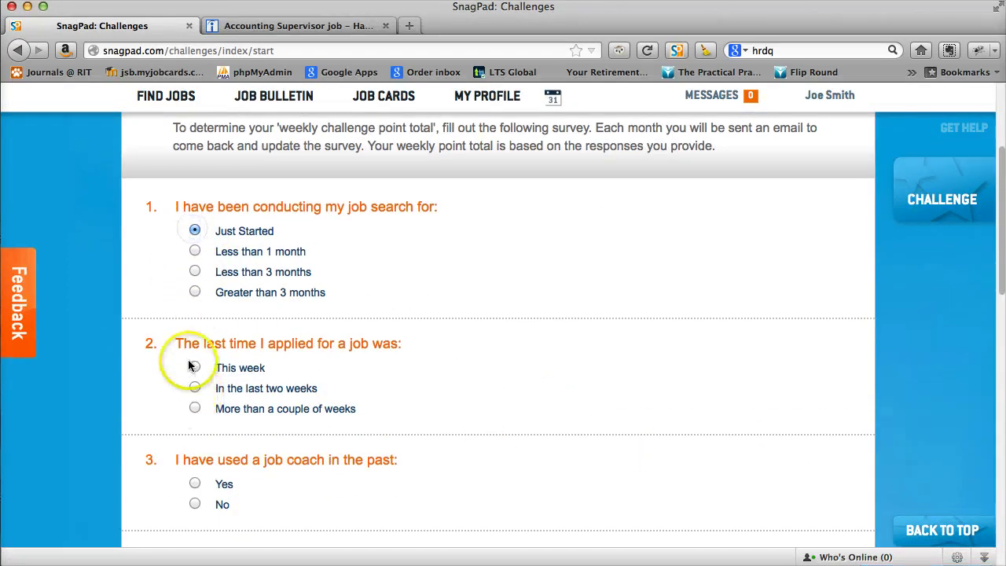
click(195, 407)
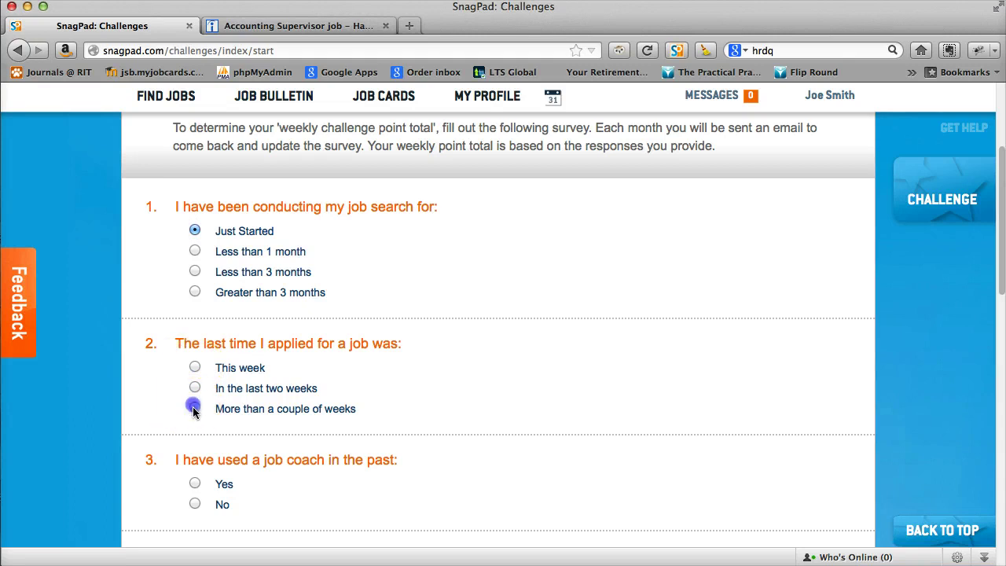
scroll(196, 449, down, 4)
Answer Q3 'No', Q4 'No', Q5 'Yes' and Q6 'I have no clue'.
click(195, 344)
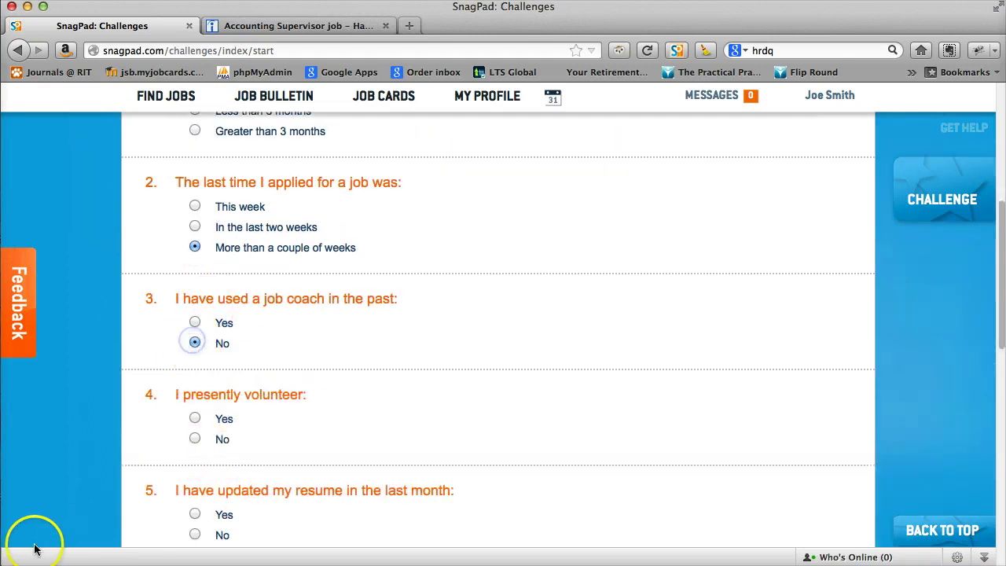
scroll(259, 464, down, 7)
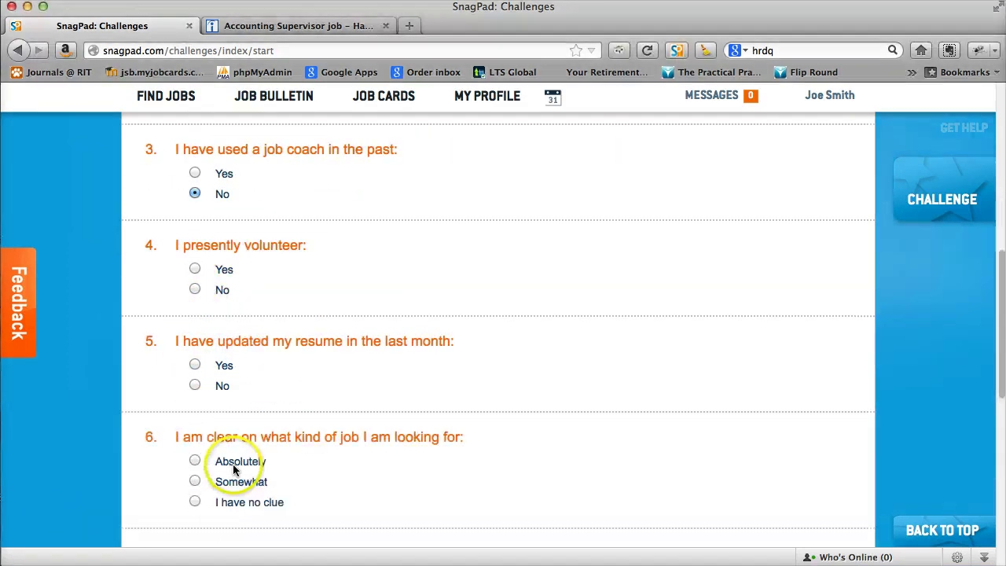
click(197, 162)
click(194, 236)
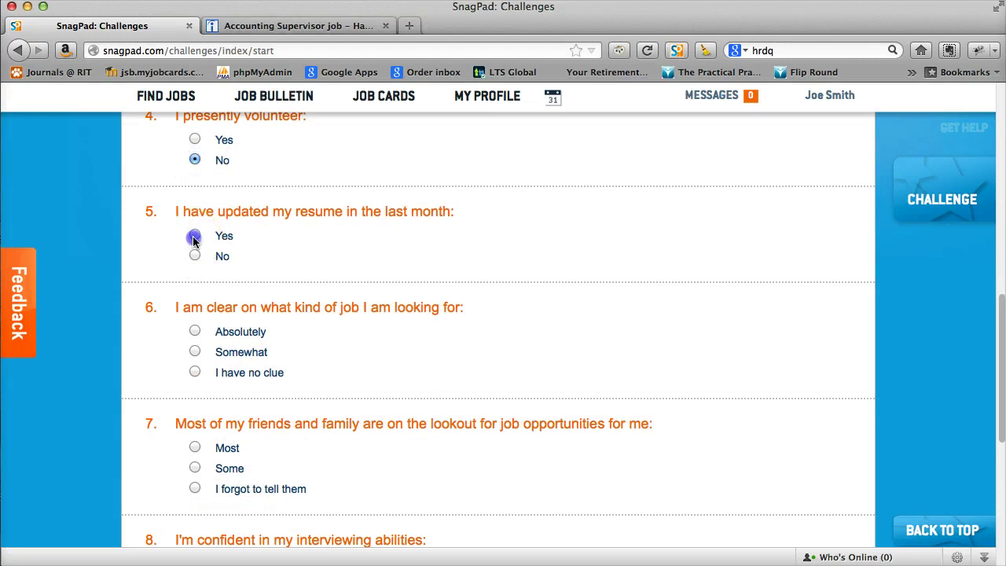
click(195, 372)
scroll(204, 431, down, 5)
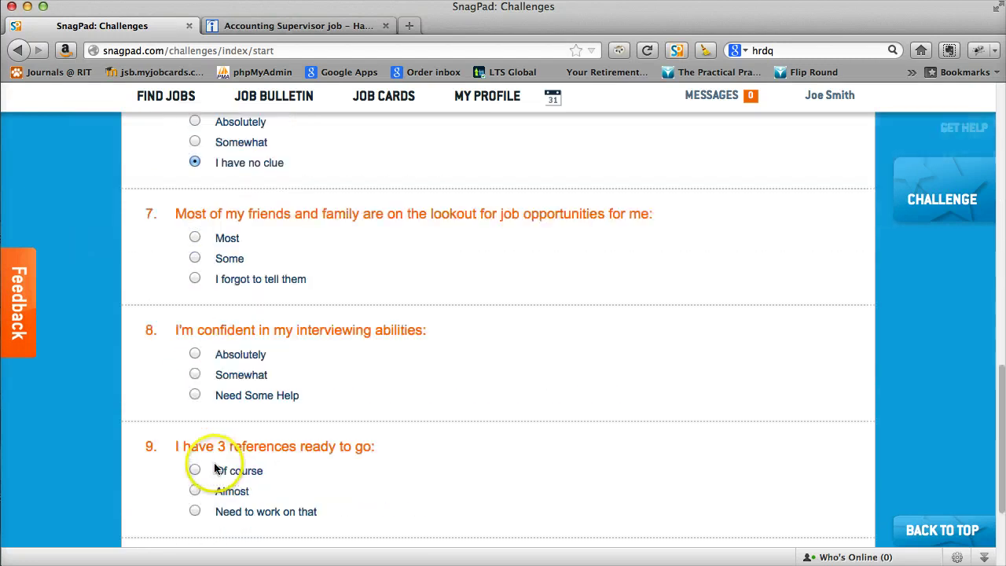
Answer Q7 'I forgot to tell them', Q8 'Absolutely', Q9 'Of course', Q10 'Absolutely', then submit.
click(195, 278)
click(195, 355)
scroll(200, 393, down, 4)
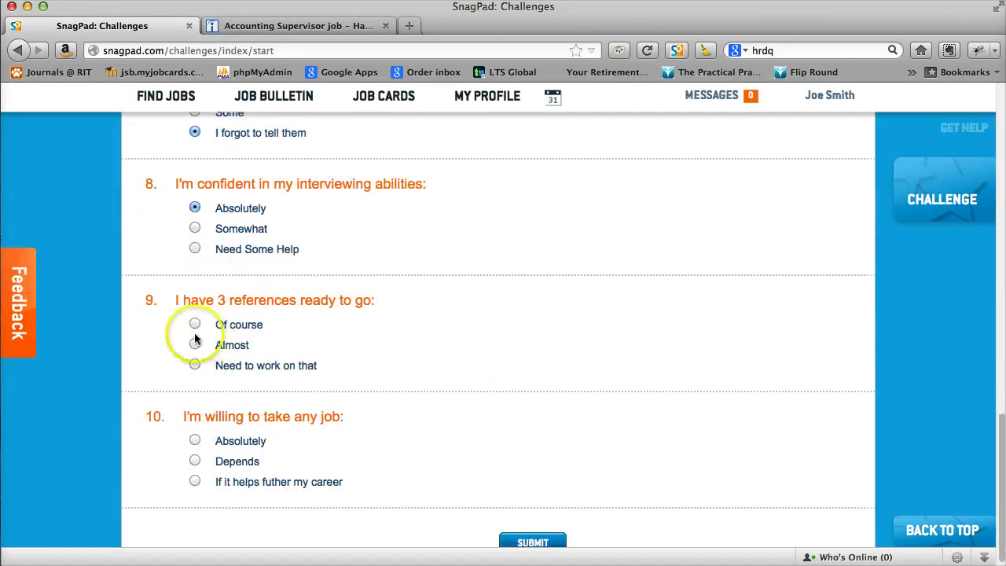
click(194, 323)
click(194, 441)
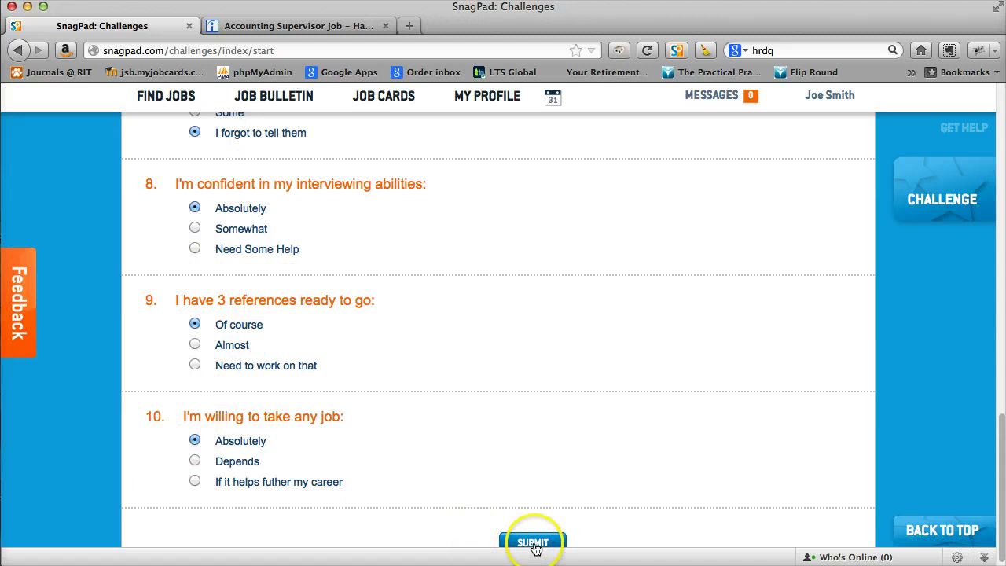
click(533, 543)
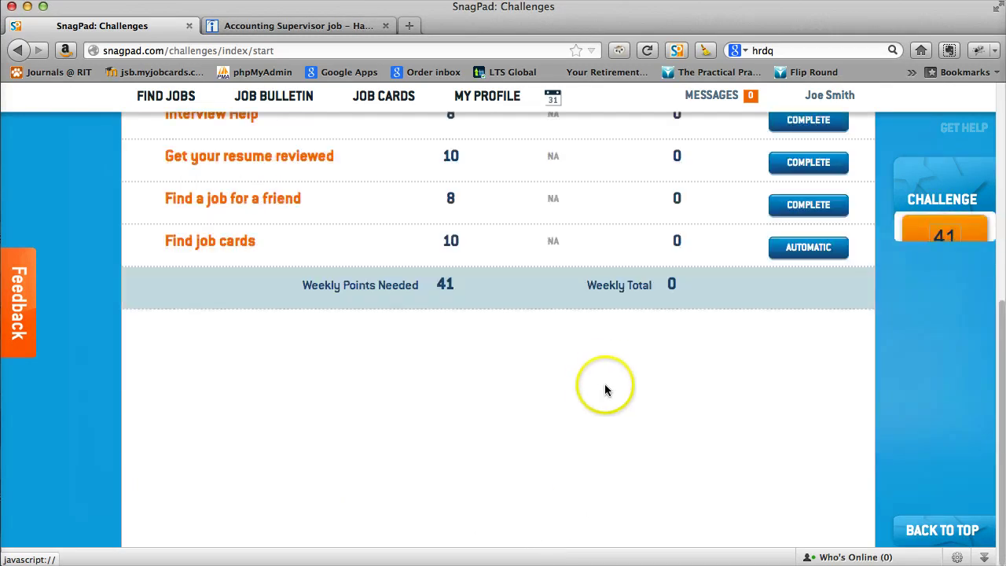
Open the Get an Update challenge and mark it Attempt Later.
scroll(599, 395, up, 5)
scroll(461, 420, down, 2)
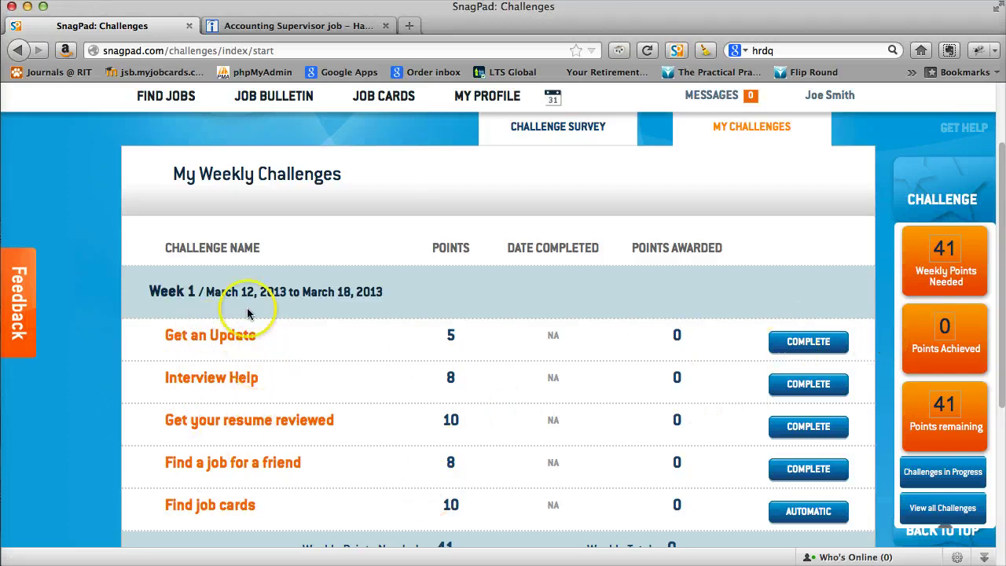
click(799, 343)
scroll(526, 453, down, 4)
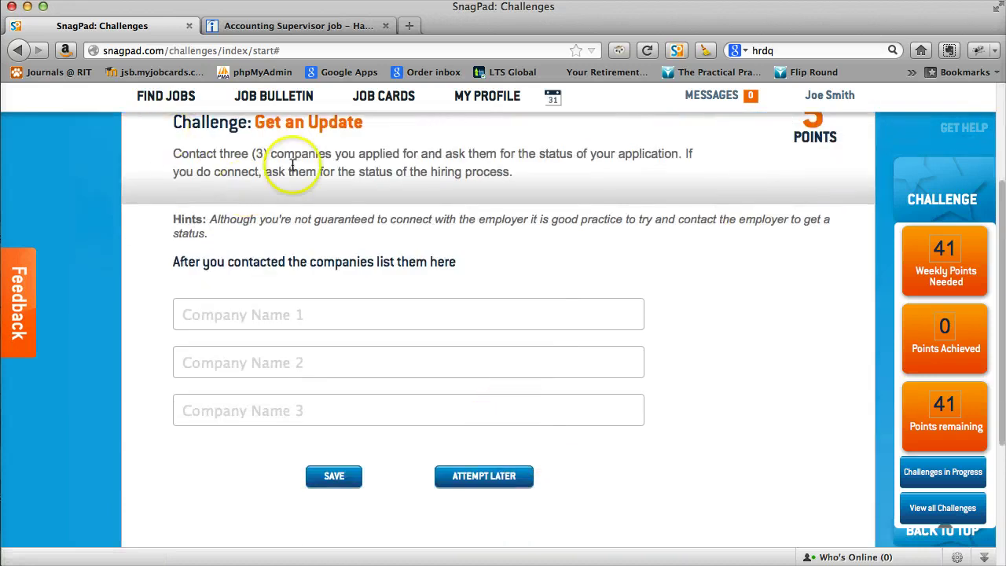
click(476, 477)
scroll(517, 376, up, 4)
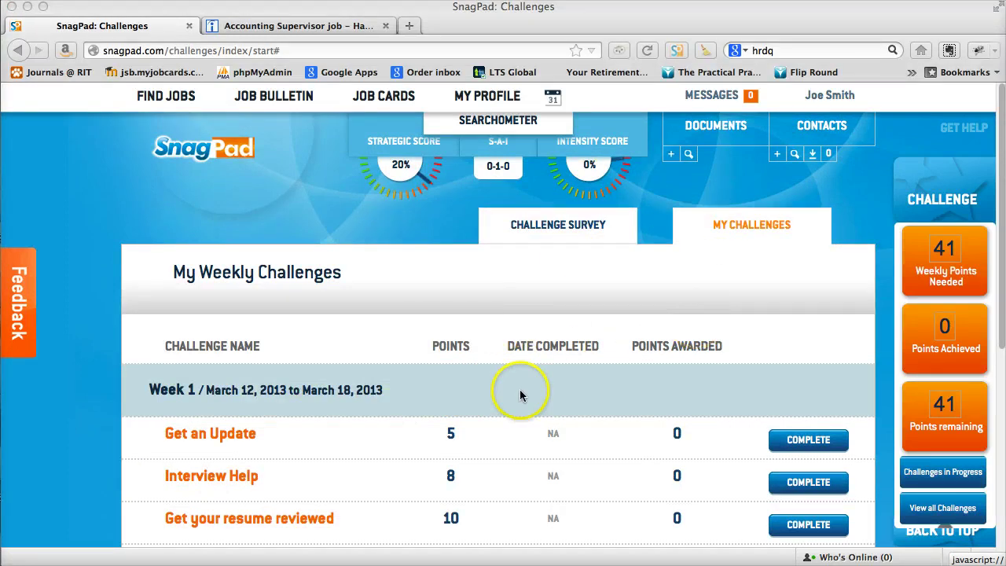
scroll(519, 393, down, 2)
scroll(519, 396, up, 2)
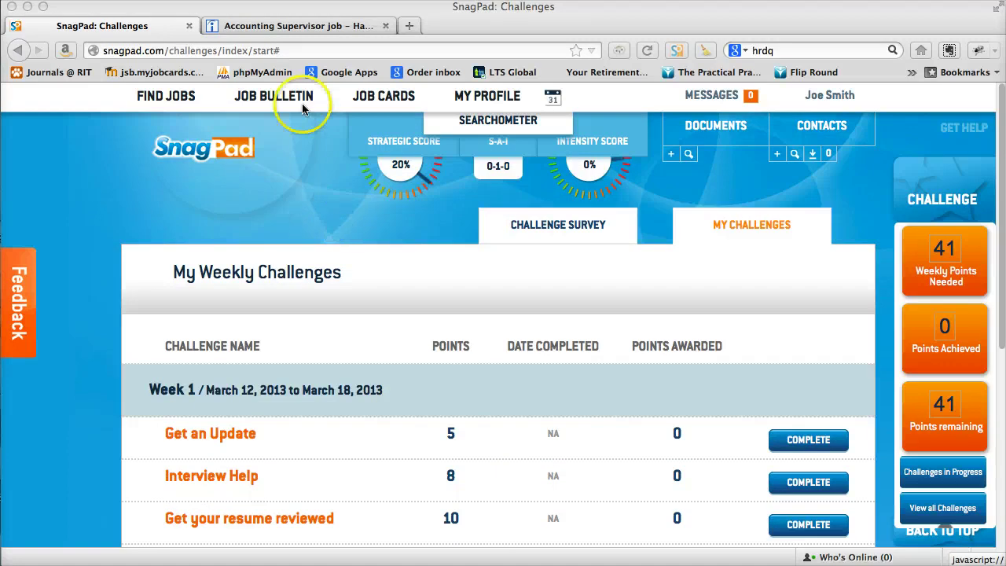
mouse_move(384, 95)
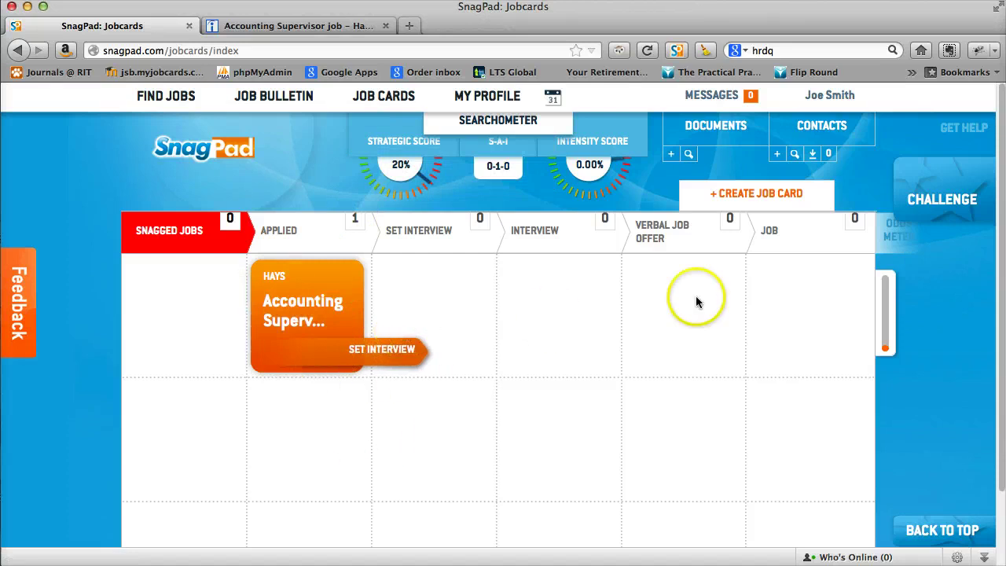
Expand the Hays card's Set Interview panel to show the Applied goal, tip and next step.
click(355, 352)
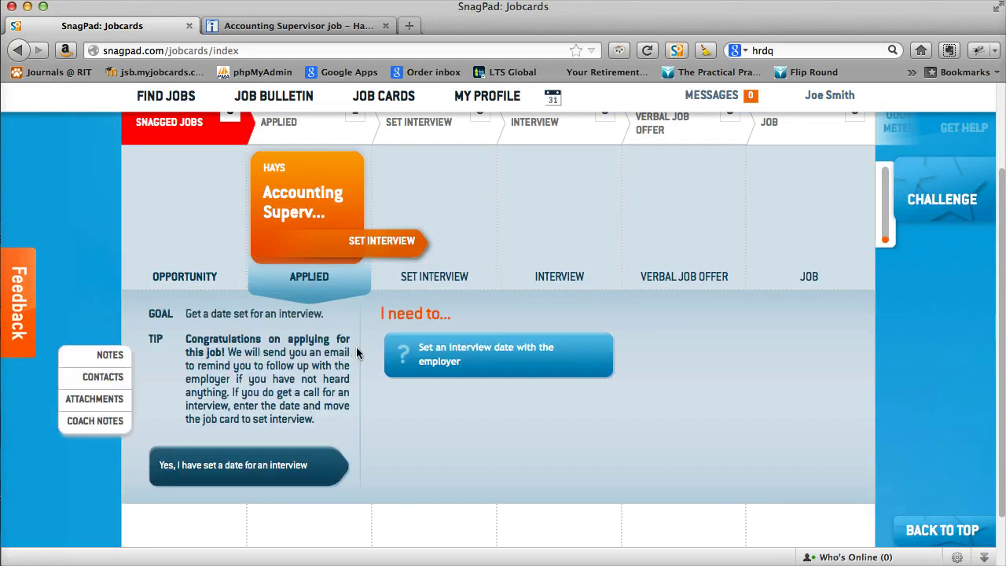
scroll(357, 353, up, 3)
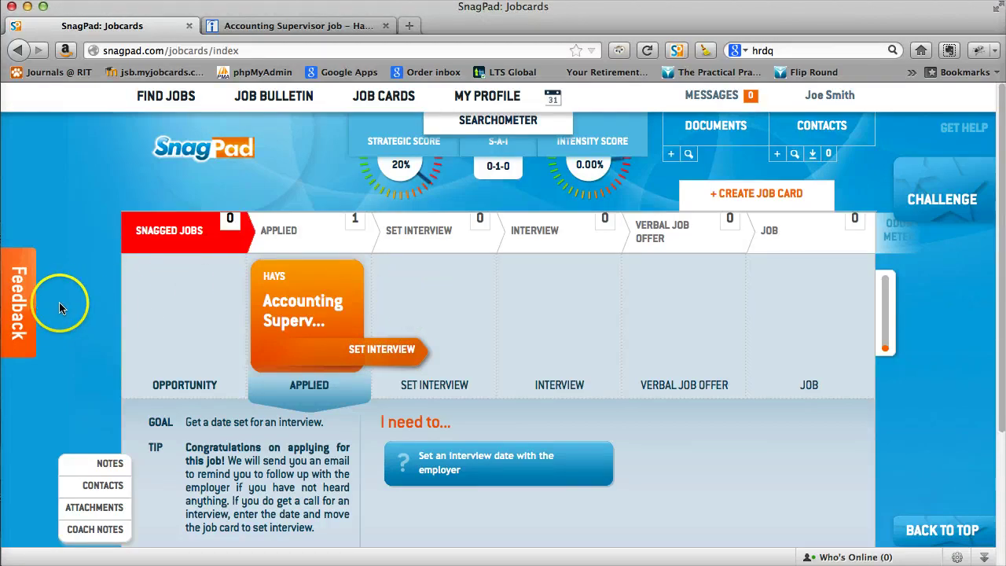
Open and close the Feedback form, open the FAQ via Get Help, then return to the Jobcards tab.
click(31, 309)
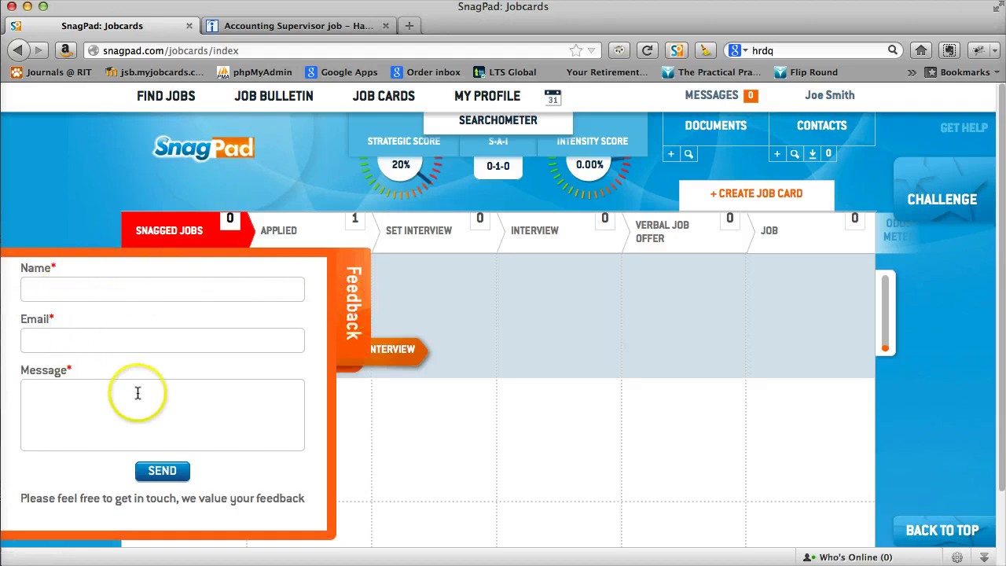
click(361, 309)
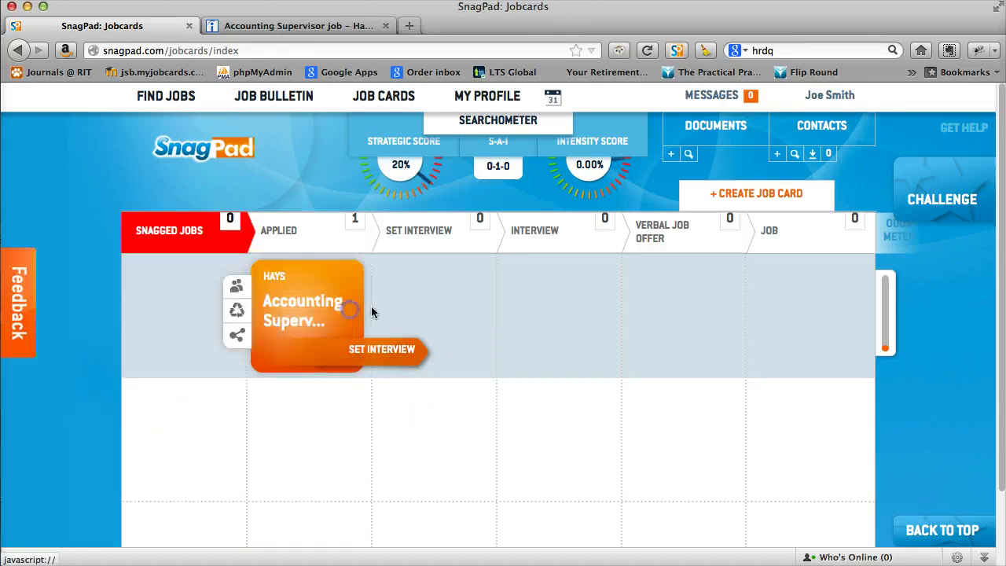
click(952, 129)
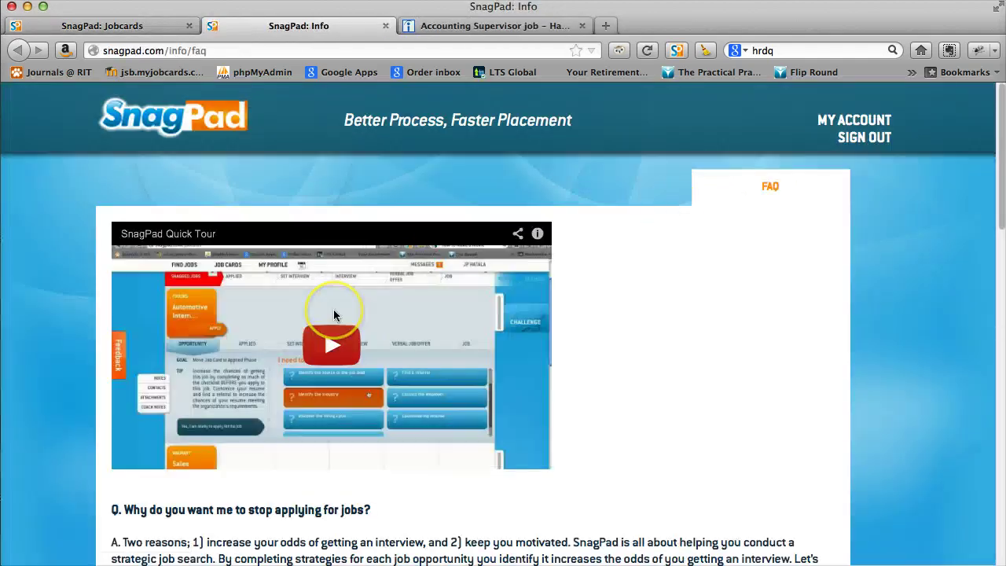
scroll(334, 314, down, 6)
scroll(333, 314, up, 5)
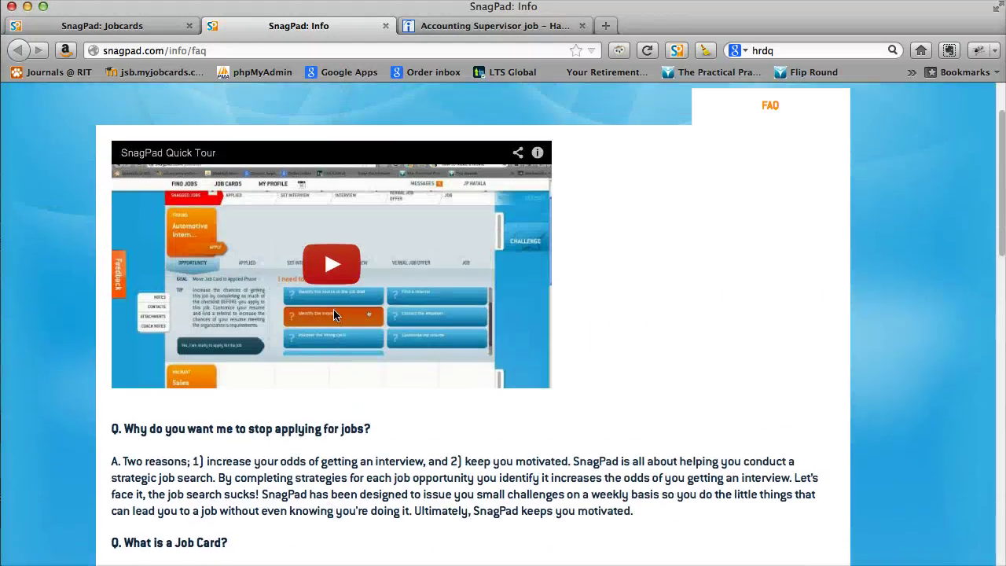
click(110, 26)
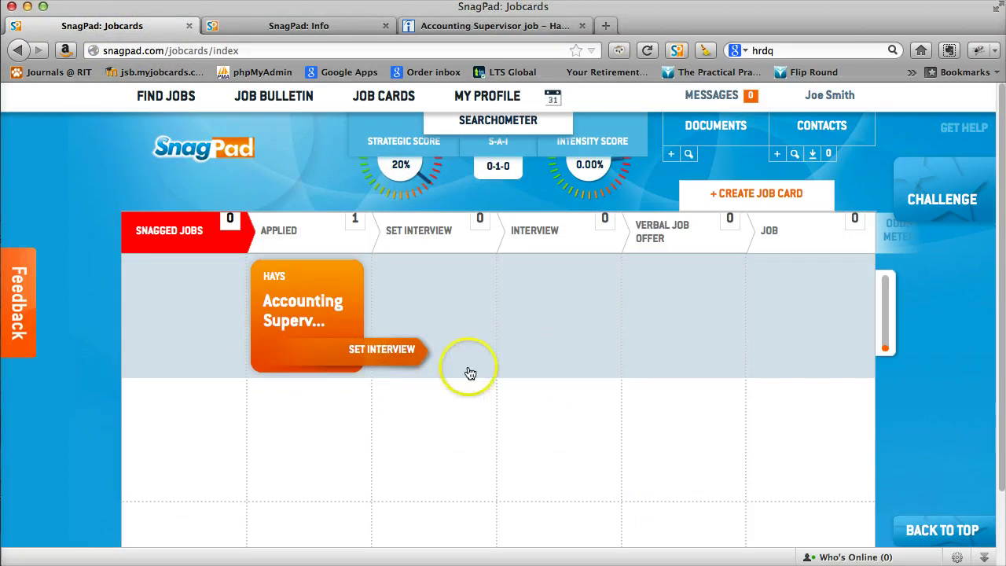
mouse_move(470, 373)
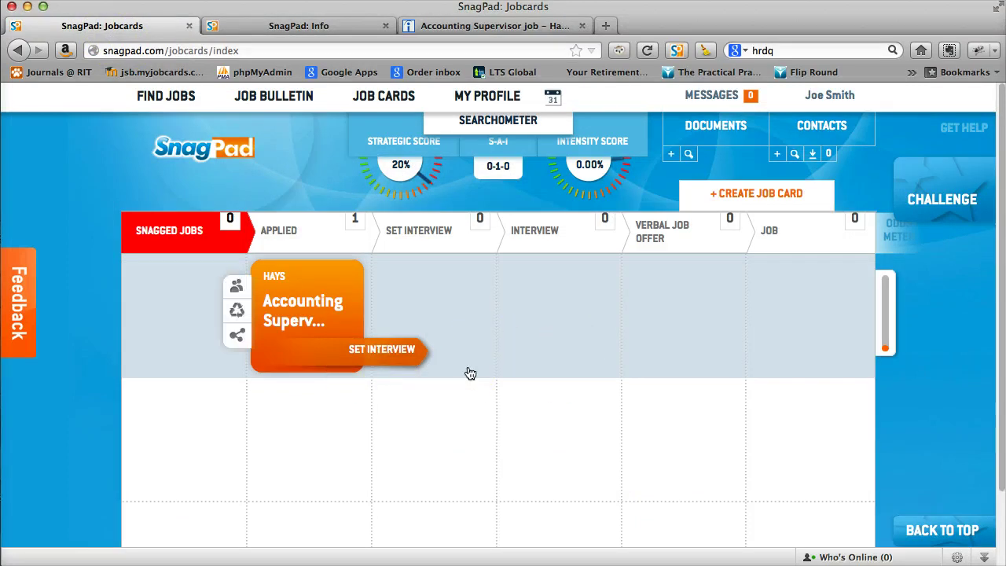